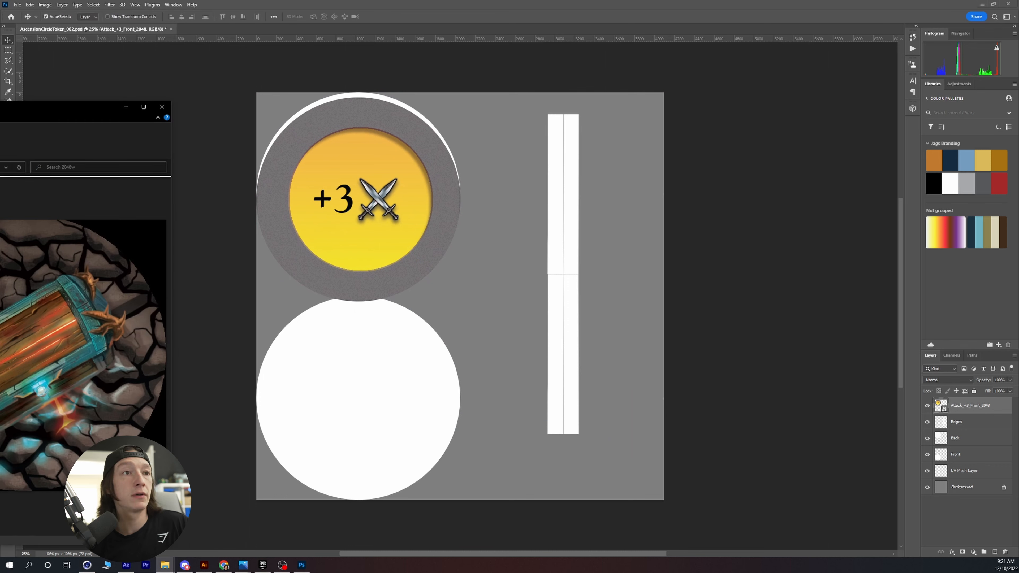
- Place the Token_Back_2048 image in the document, enlarge it to roughly the white circle's size and park it beside the upper circle
left_click_drag(0, 236, 419, 240)
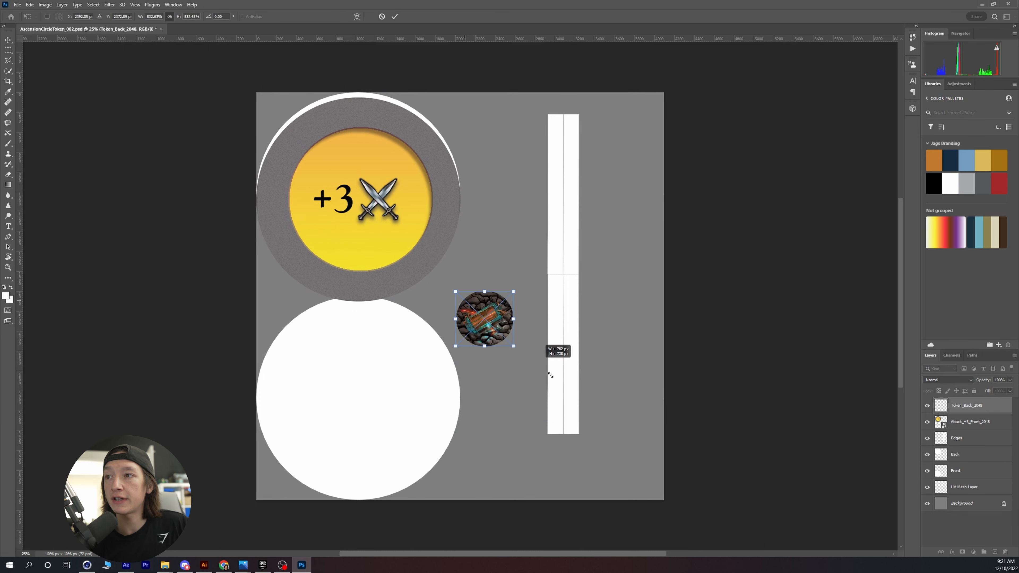
left_click_drag(602, 446, 380, 442)
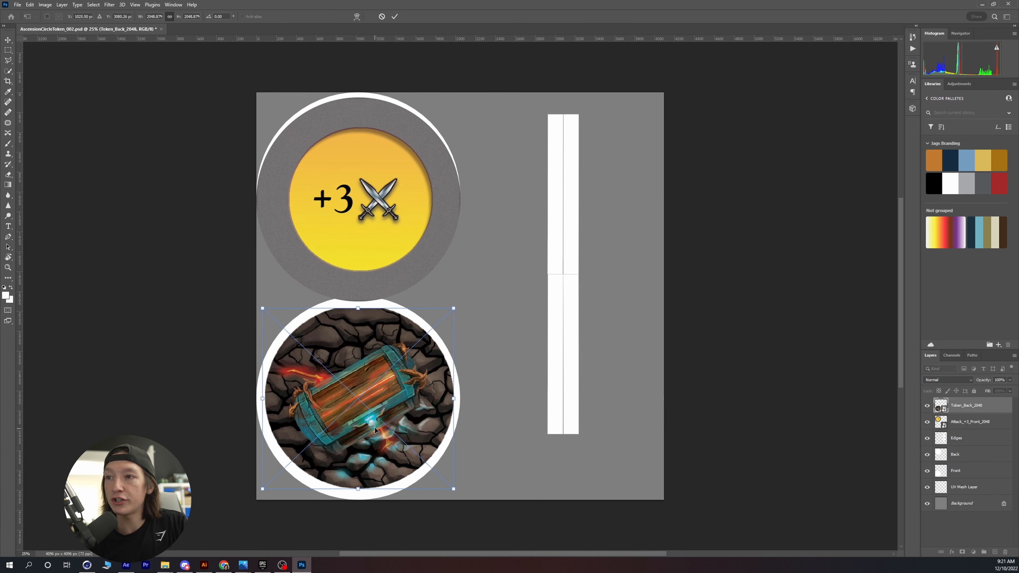
key("Right")
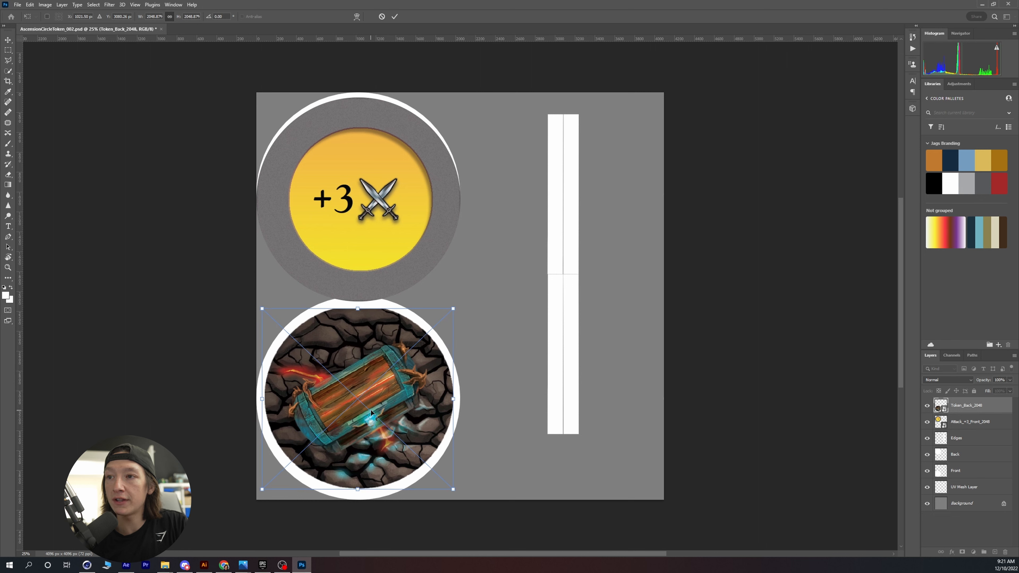
key("Down")
left_click_drag(453, 489, 463, 499)
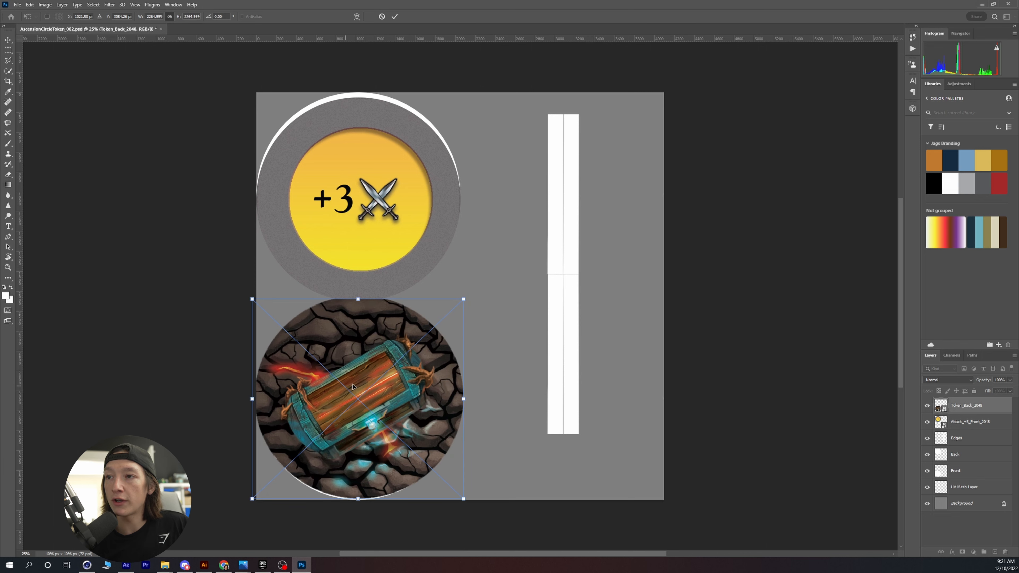
left_click_drag(353, 387, 509, 184)
key("Return")
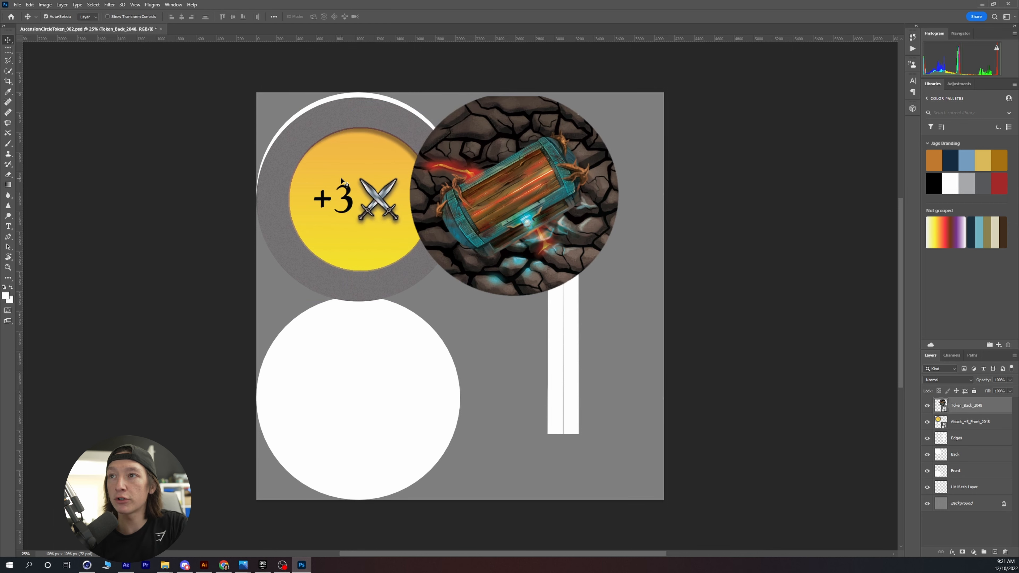
- Fit the Attack_+3_Front_2048 art over the lower white circle, slightly enlarged, and clip it to the Front layer
left_click_drag(341, 181, 339, 381)
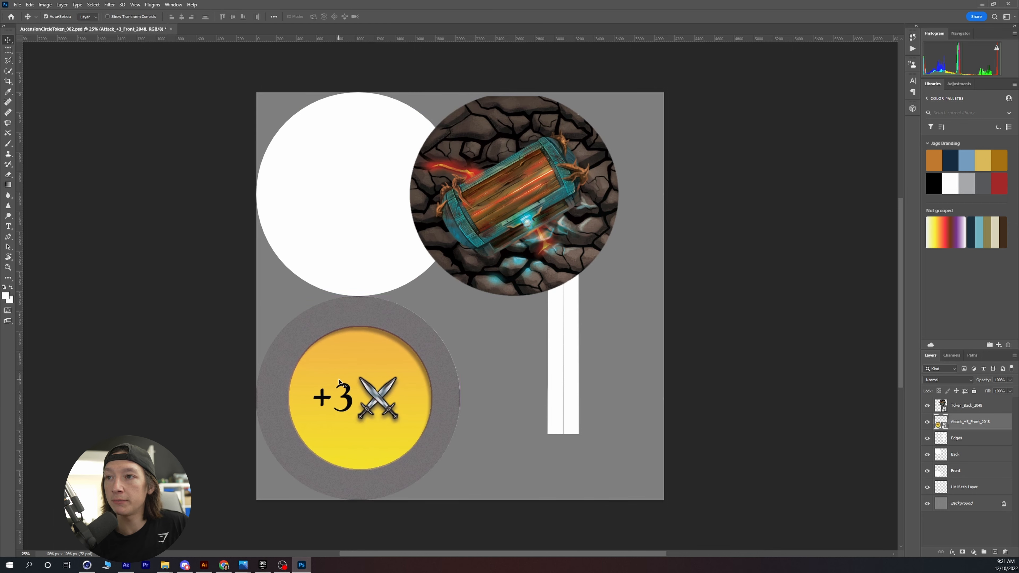
key("ctrl+t")
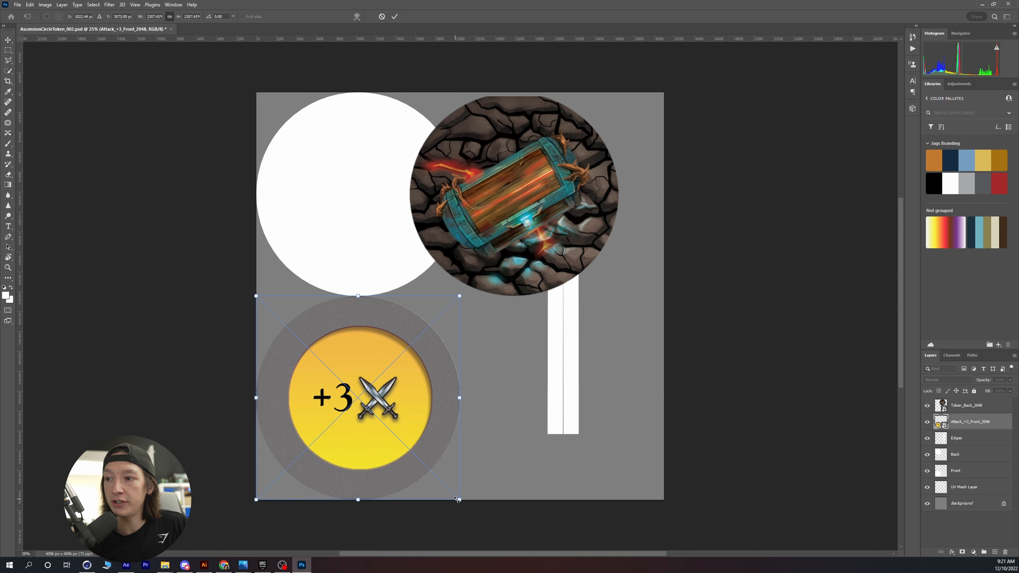
left_click_drag(457, 499, 460, 501)
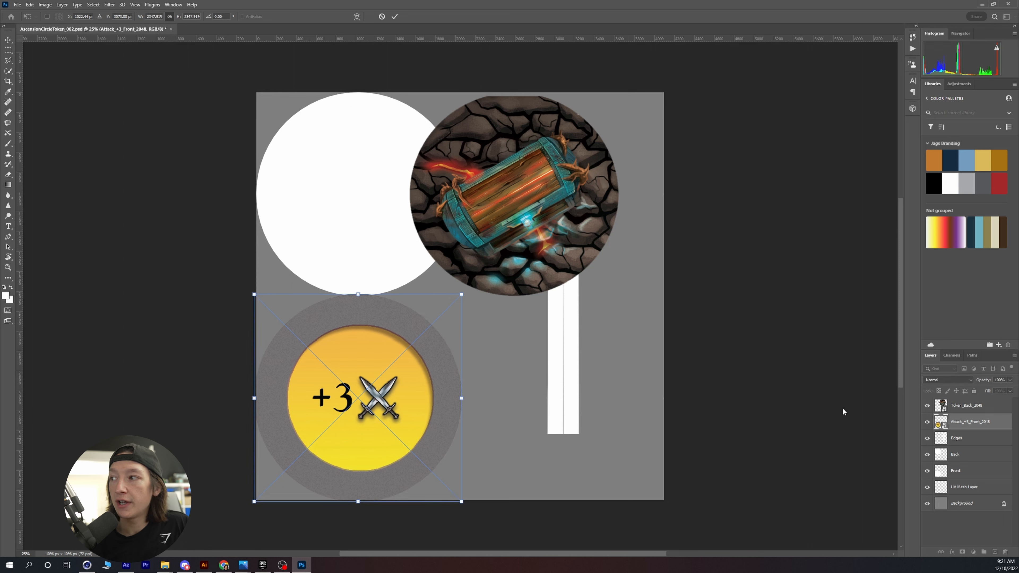
left_click_drag(960, 424, 961, 455)
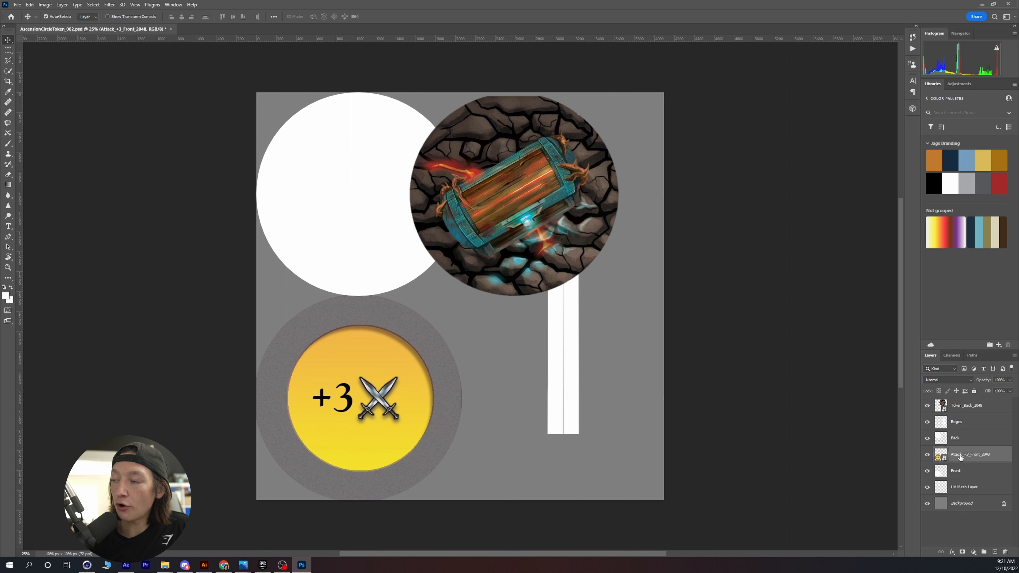
left_click(945, 472, "alt")
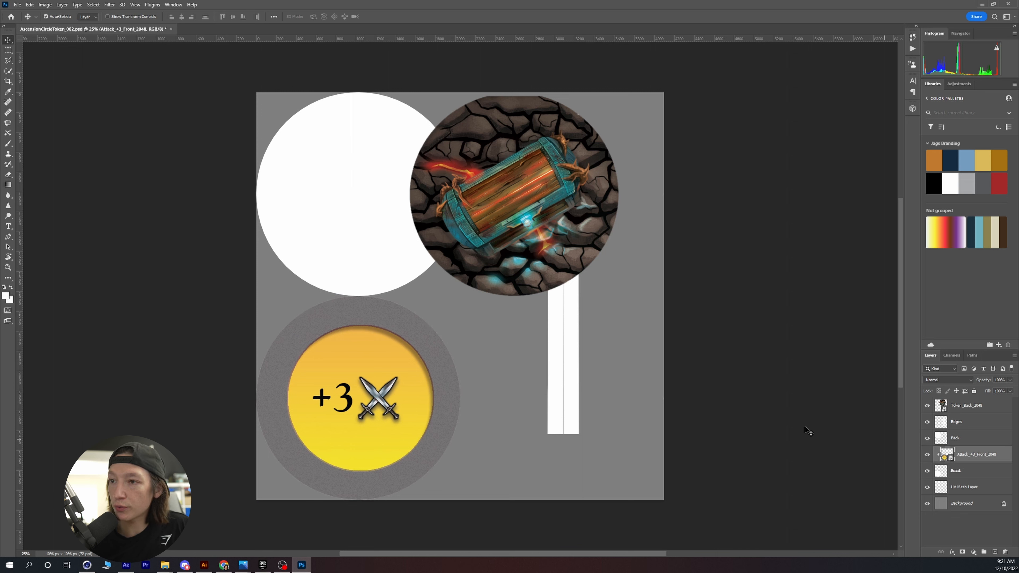
left_click_drag(422, 386, 383, 375)
- Fit the Token_Back_2048 art over the upper white circle, slightly enlarged, and clip it to the Back layer
left_click_drag(573, 213, 419, 214)
key("ctrl+t")
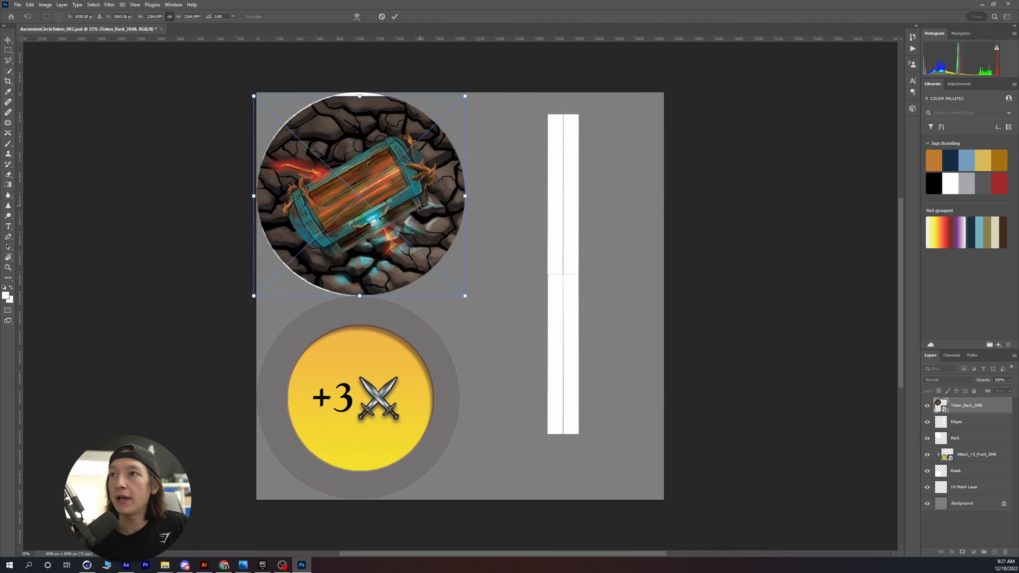
left_click_drag(463, 295, 468, 299)
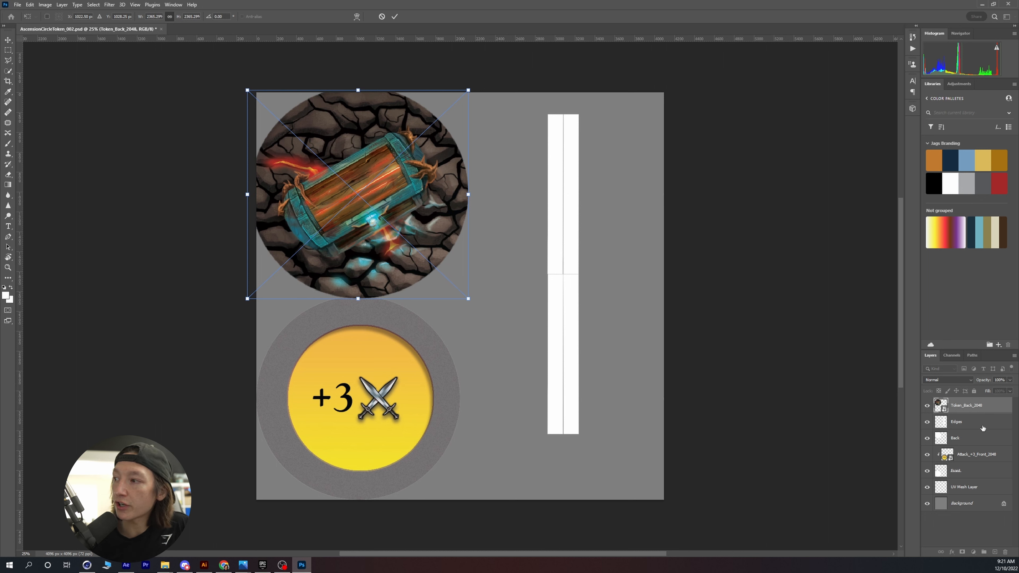
left_click_drag(966, 407, 960, 431)
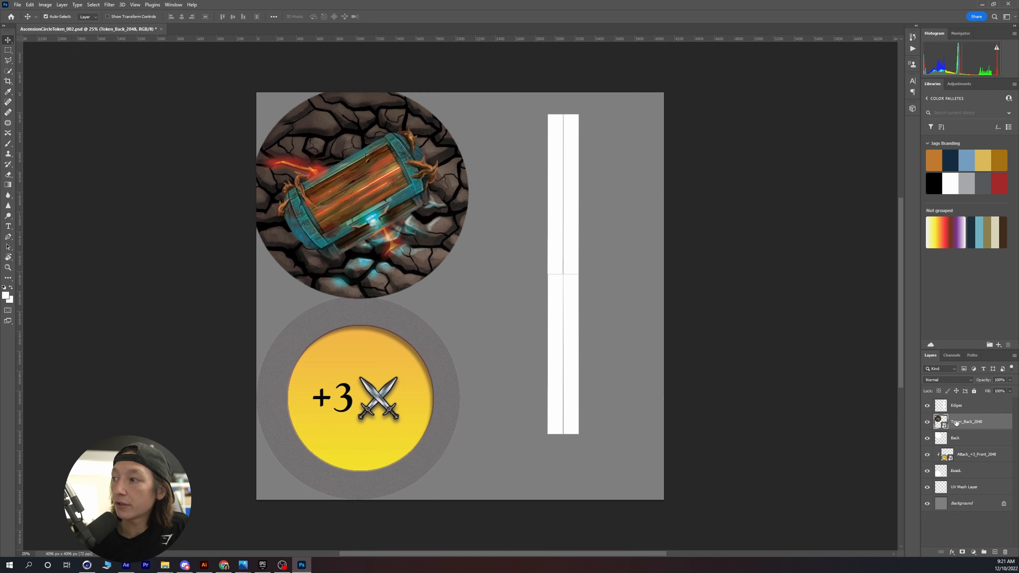
key("ctrl+alt+g")
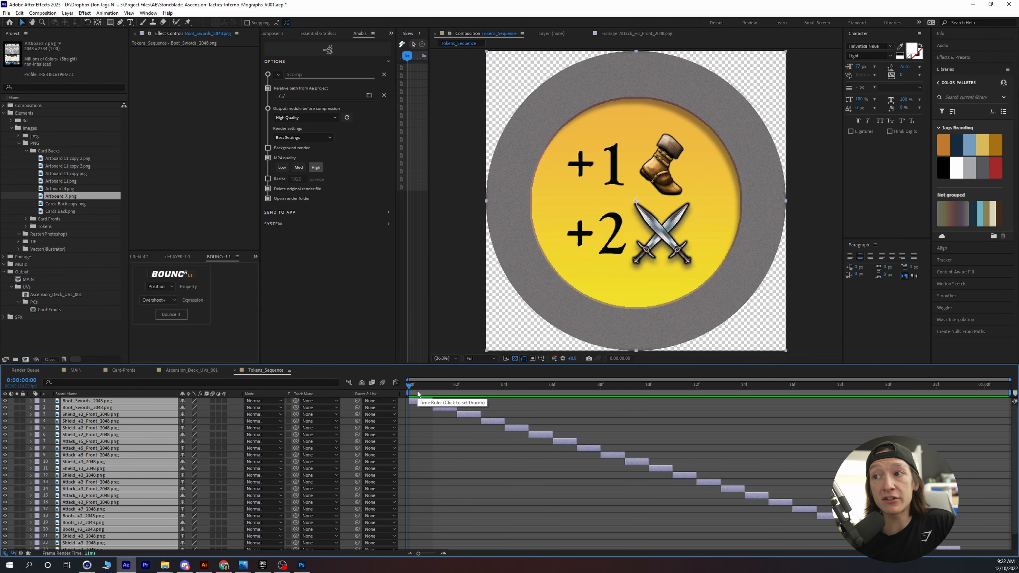
- In After Effects, review the token images and their layers along the Tokens_Sequence timeline, and return to the first frame
left_click_drag(418, 389, 373, 426)
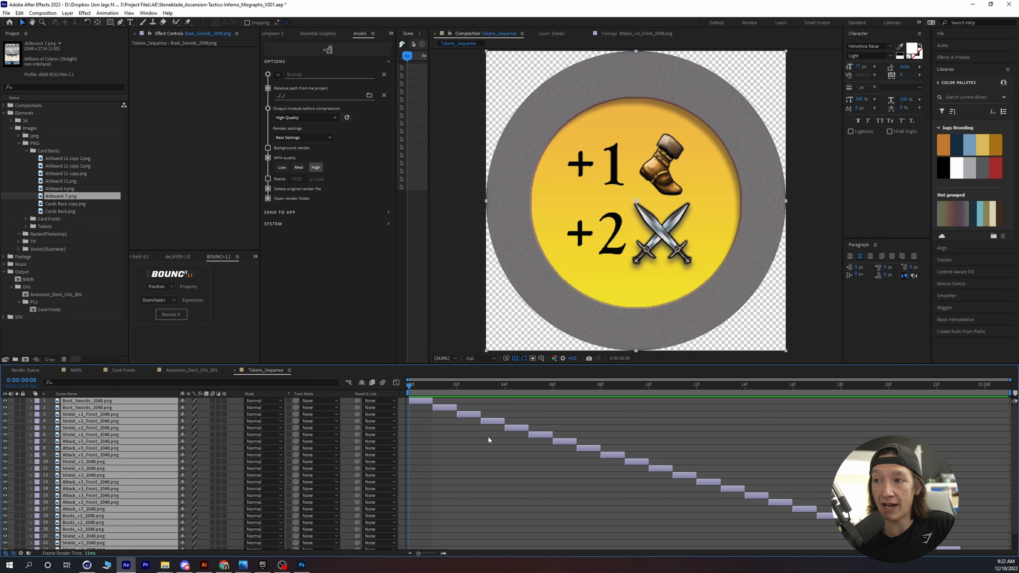
left_click(437, 429)
left_click(430, 389)
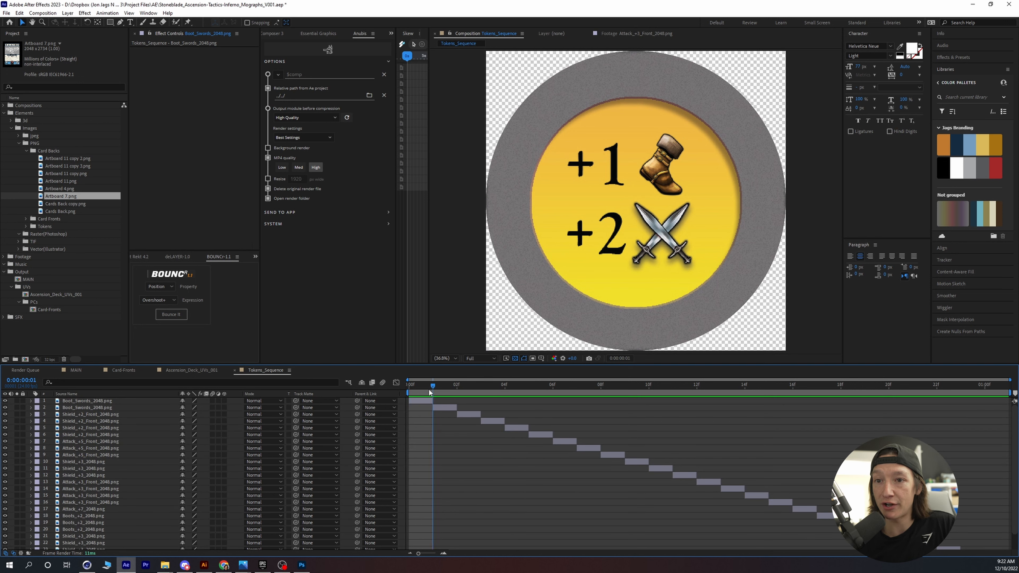
left_click(80, 400)
left_click(93, 414)
left_click(104, 407)
key("Page_Down")
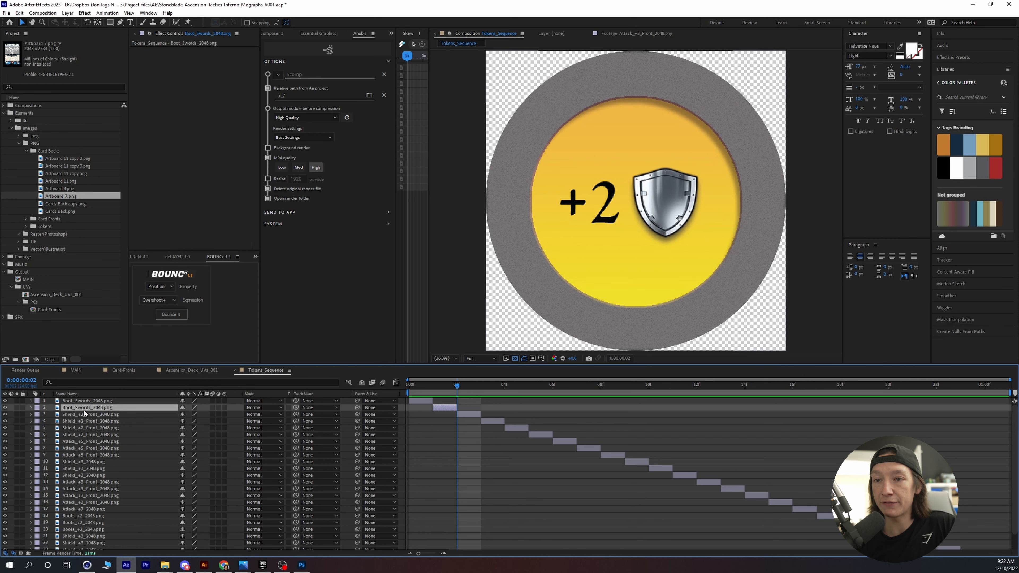
left_click(134, 421)
left_click(120, 441)
left_click(113, 455)
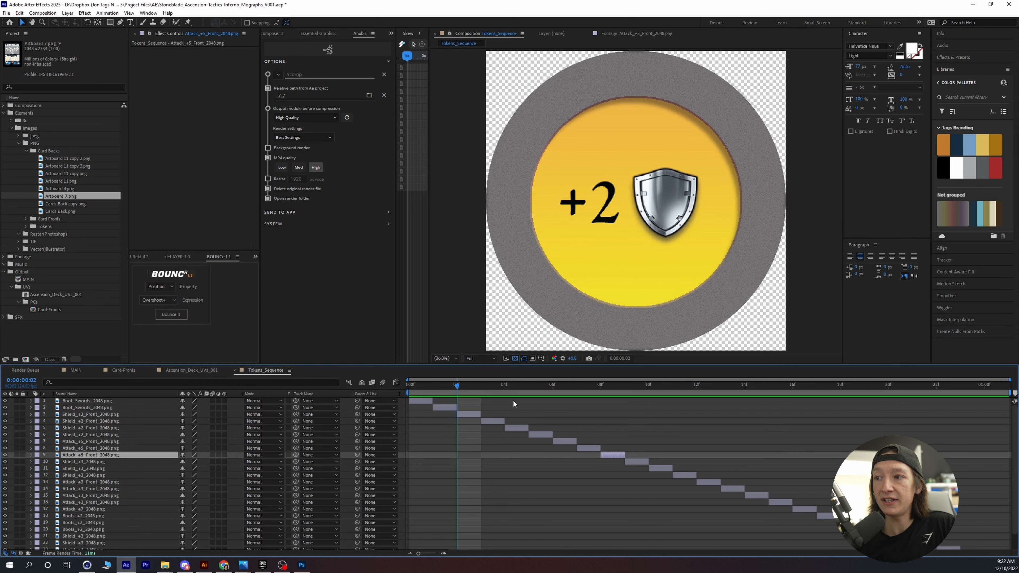
left_click_drag(513, 397, 745, 395)
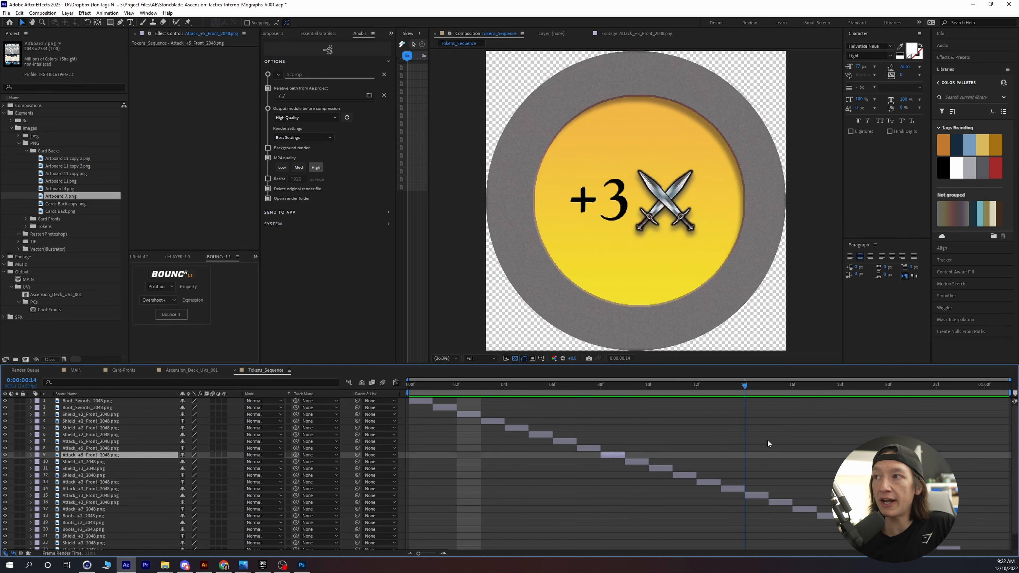
key("i")
scroll(584, 433, "down", 1)
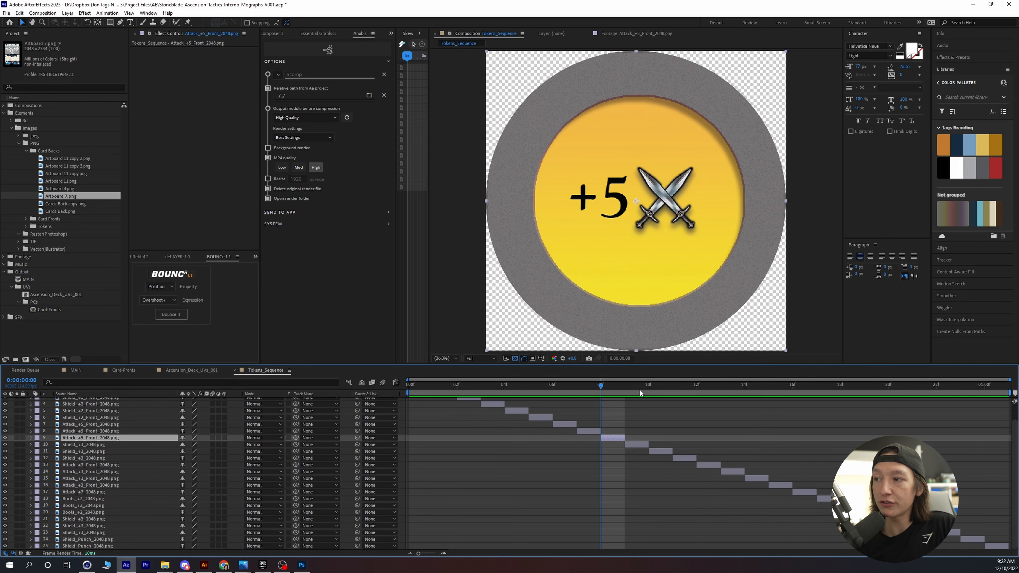
left_click_drag(640, 390, 382, 428)
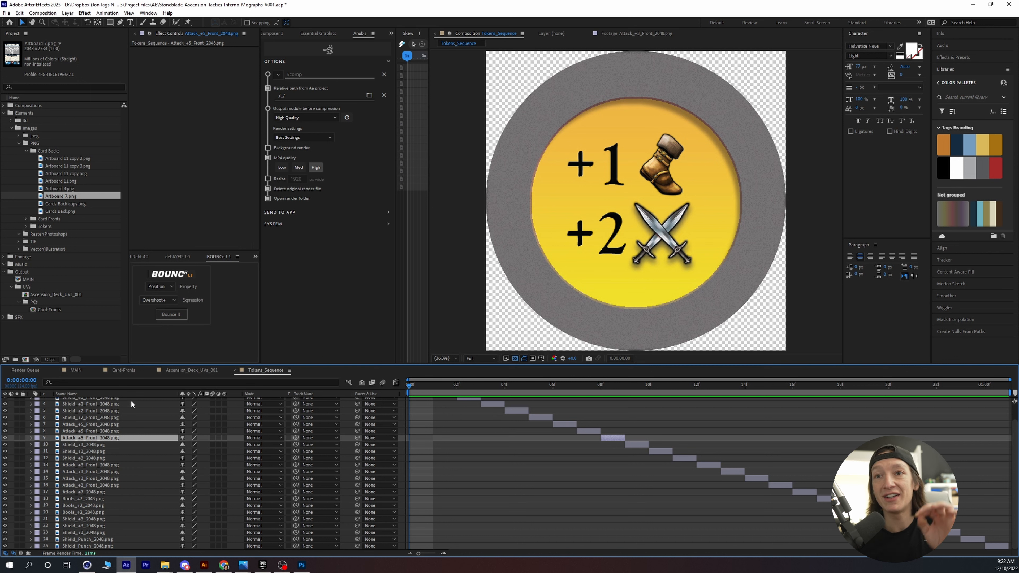
- Start a new composition inside the UVs folder under Output and name it CircleToken_UVs
left_click(3, 113)
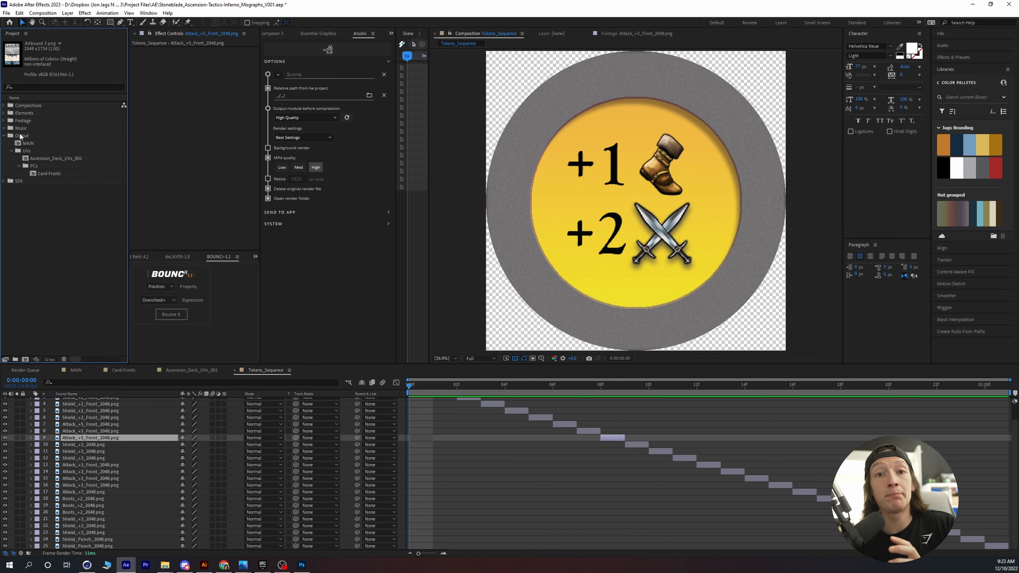
left_click(26, 128)
left_click(27, 135)
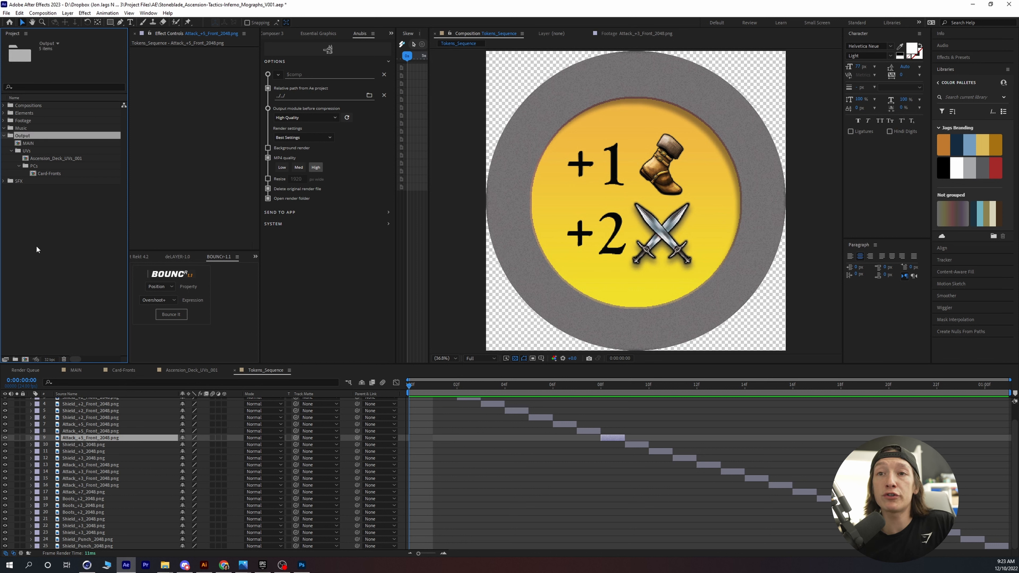
left_click(27, 150)
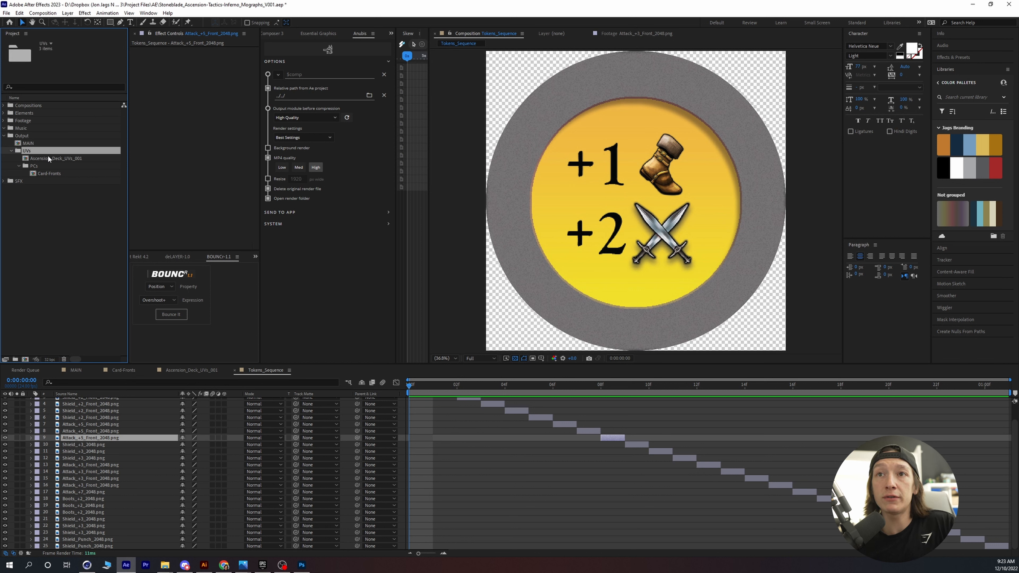
left_click(26, 359)
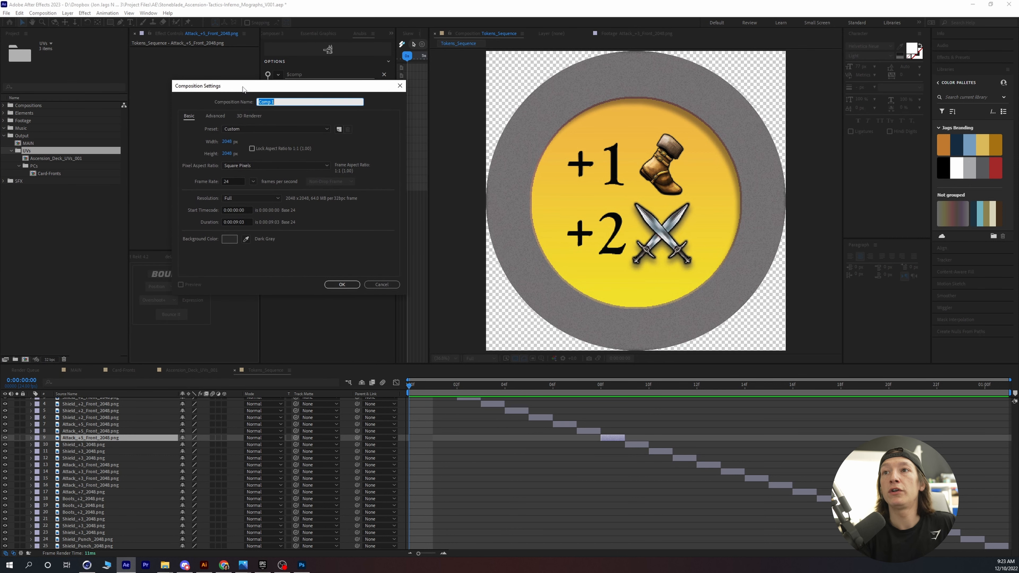
type("CircleTokne")
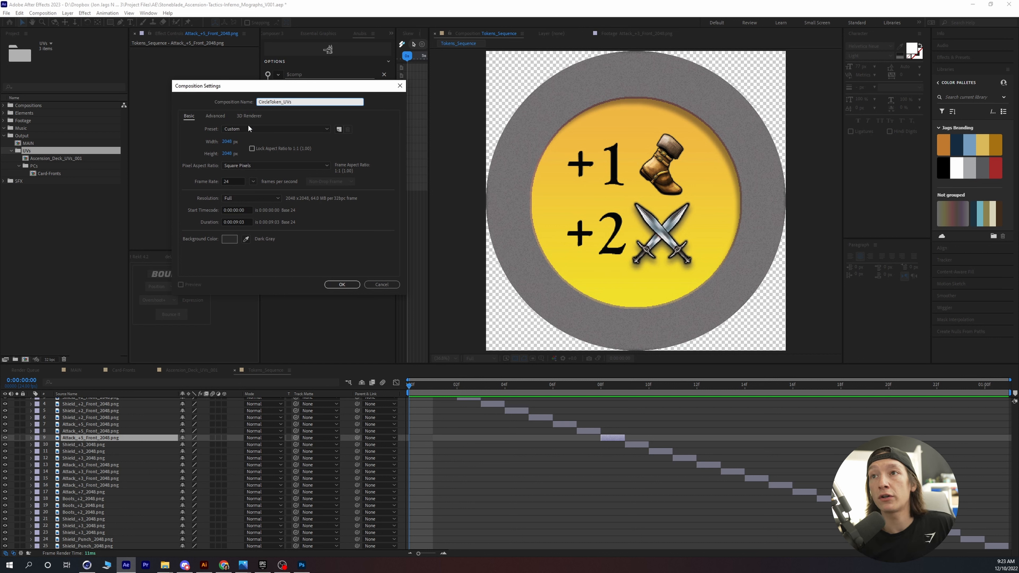
- Set the new composition to 4096 × 4096 px with a duration of 15 seconds and create it
left_click(227, 141)
type("4096")
key("Tab")
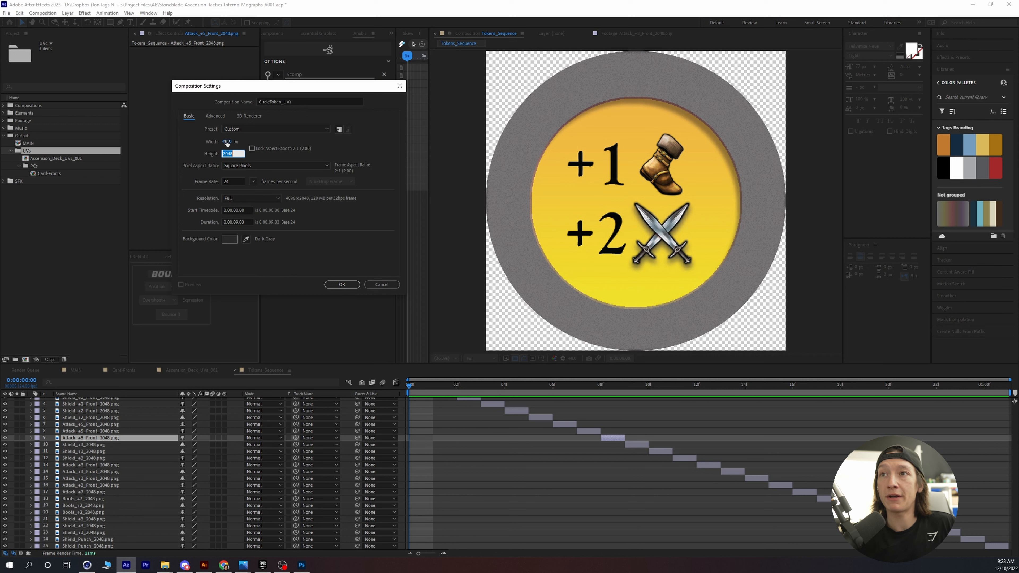
type("4096")
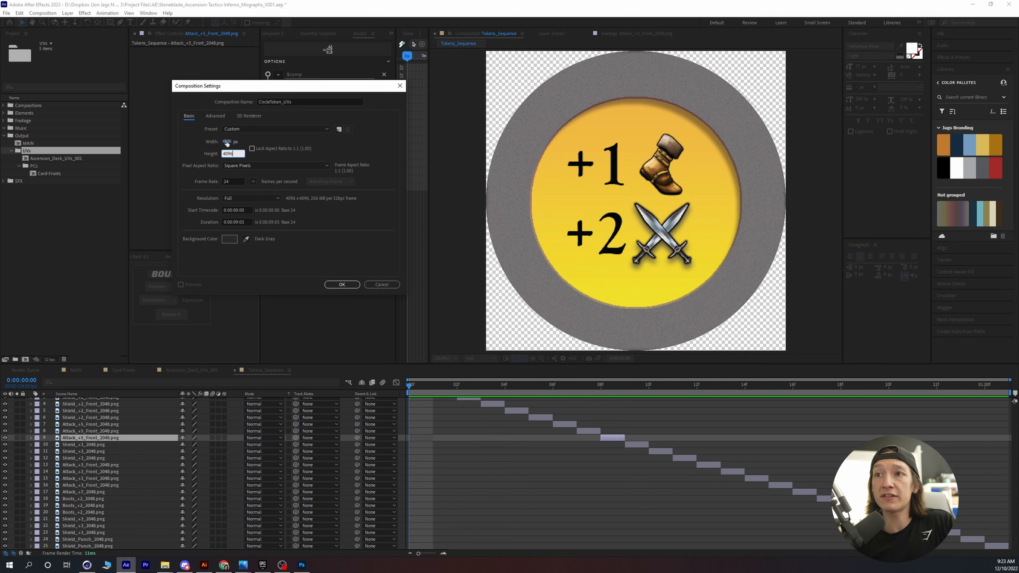
left_click(249, 223)
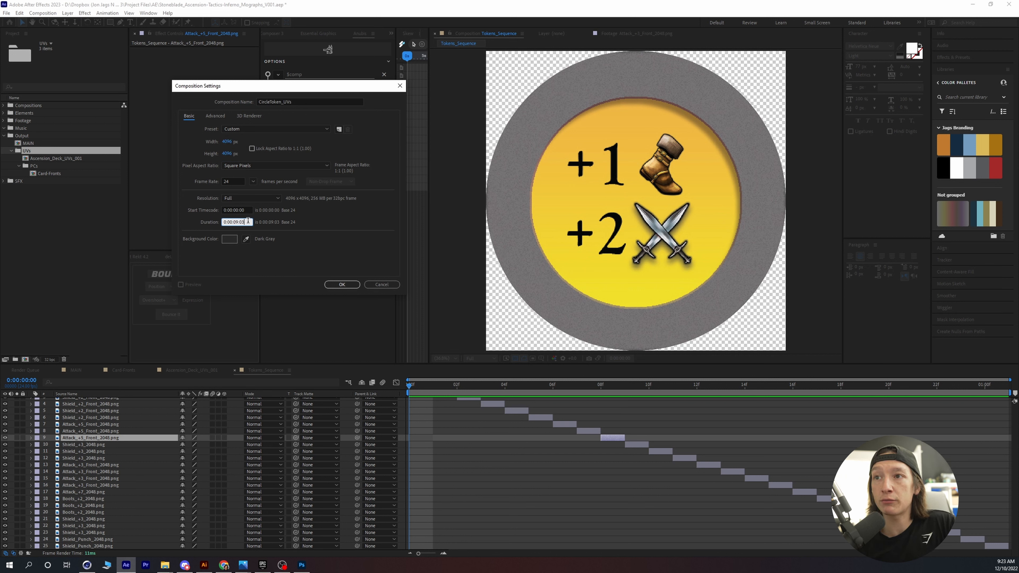
type("1500")
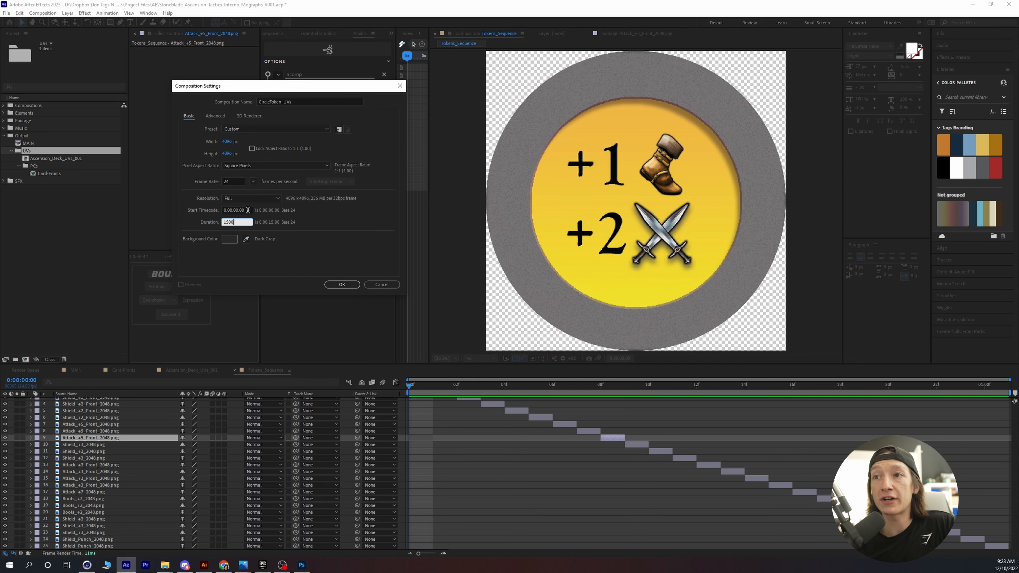
left_click(342, 284)
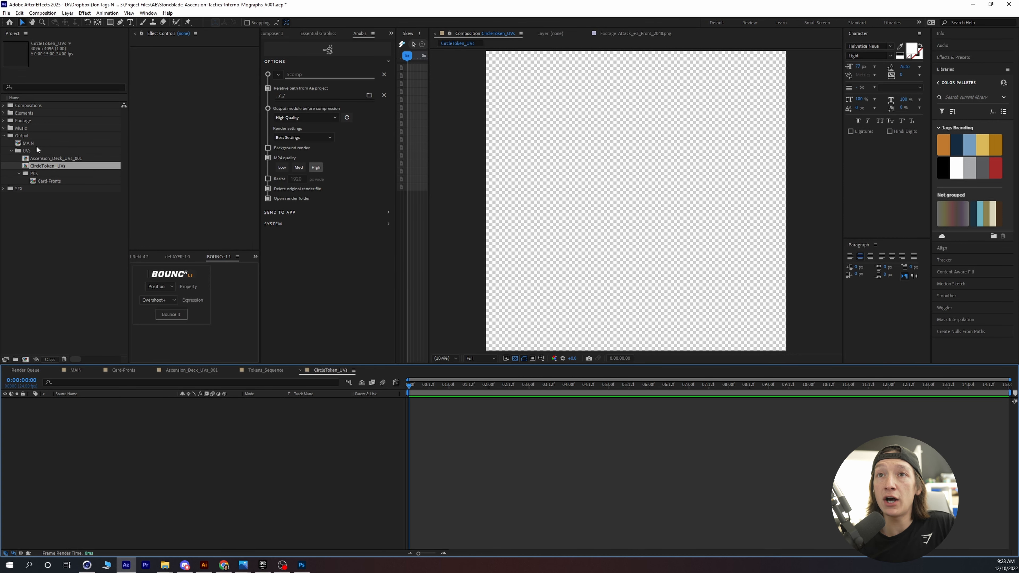
- Add the Tokens_Sequence composition from the Tokens folder to the CircleToken_UVs timeline and preview its opening frames
left_click(3, 112)
left_click(44, 189)
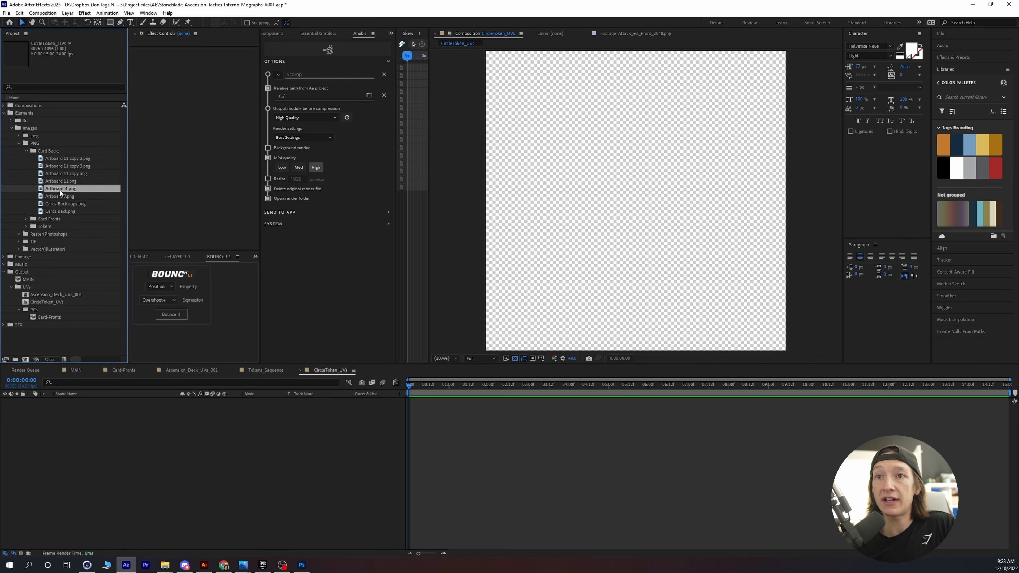
left_click(39, 227)
left_click(29, 226)
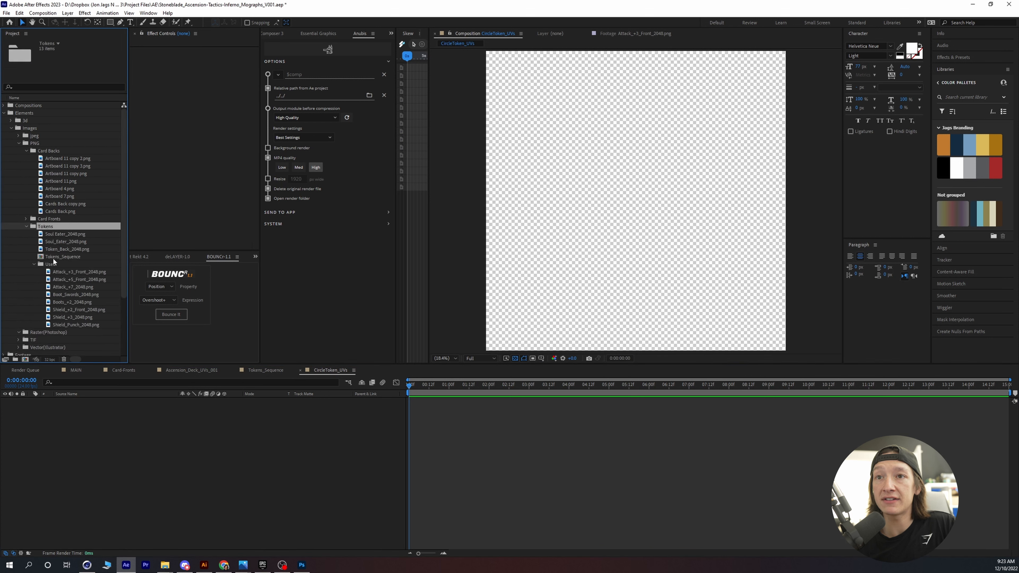
left_click_drag(56, 257, 113, 439)
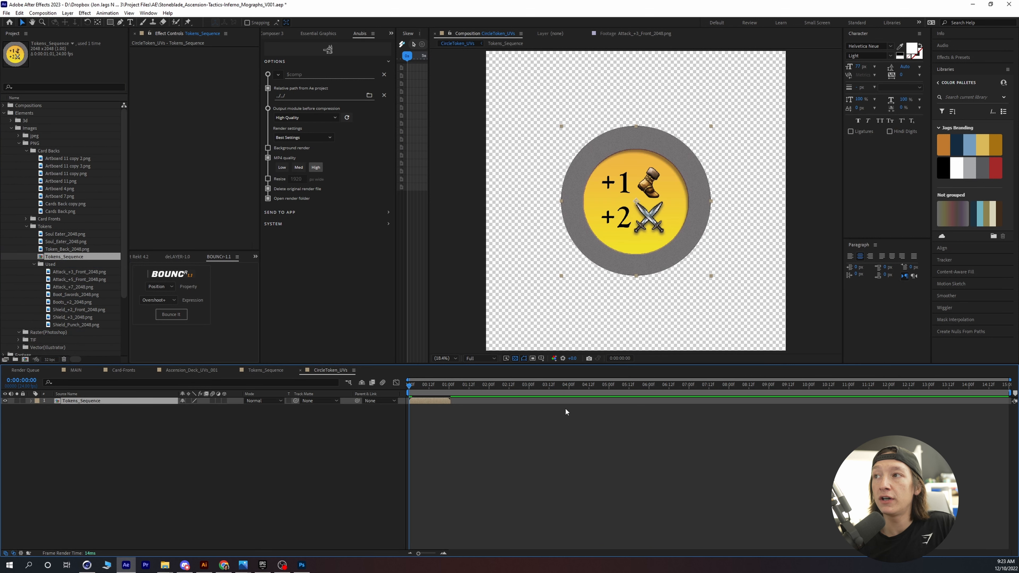
left_click_drag(426, 390, 400, 393)
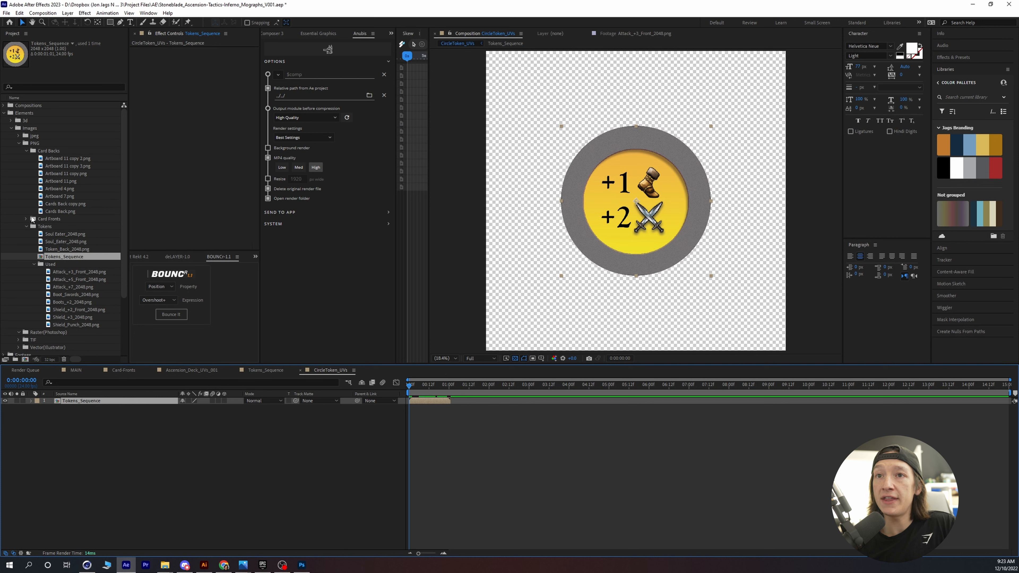
- Import AscensionCircleToken_002.psd from the Elements folder into the Raster(Photoshop) folder as a composition with editable layer styles
left_click(27, 226)
left_click(38, 234)
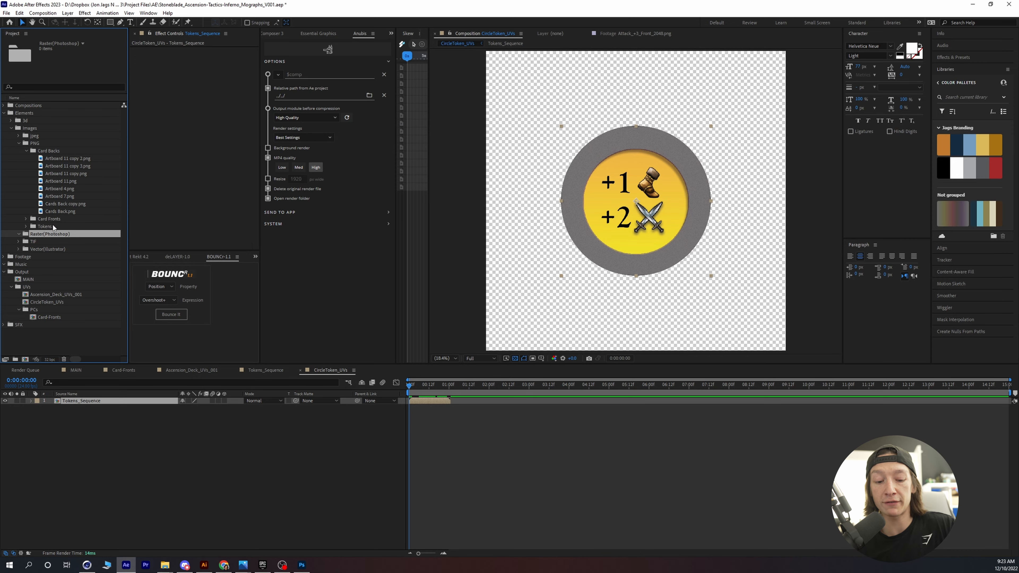
key("ctrl+i")
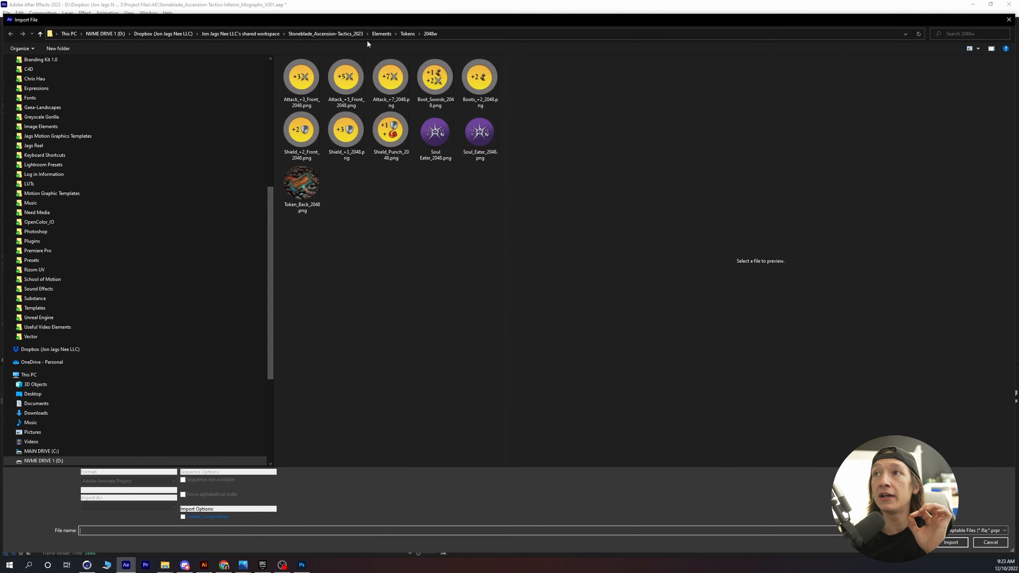
left_click(379, 34)
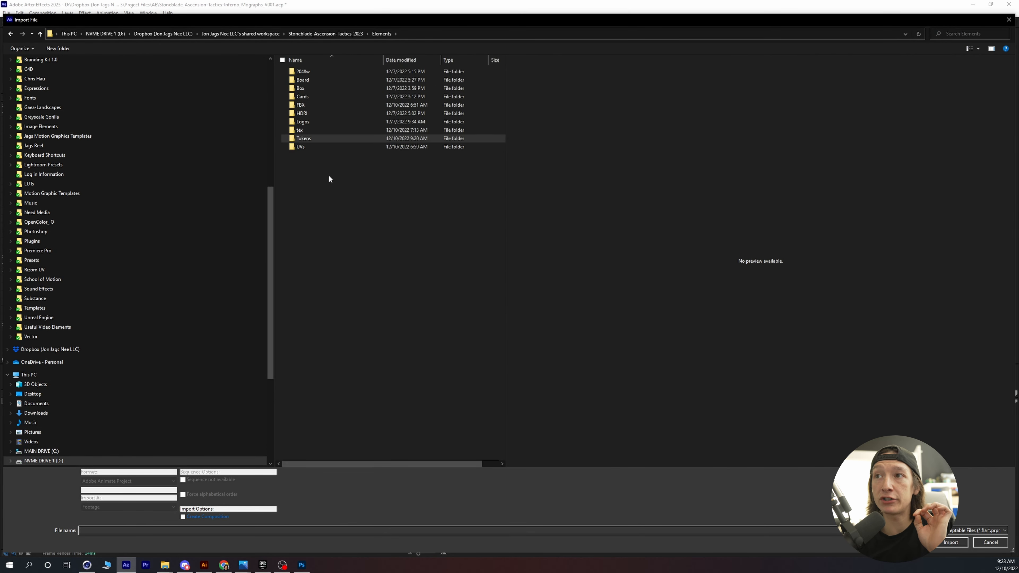
double_click(313, 148)
left_click(381, 33)
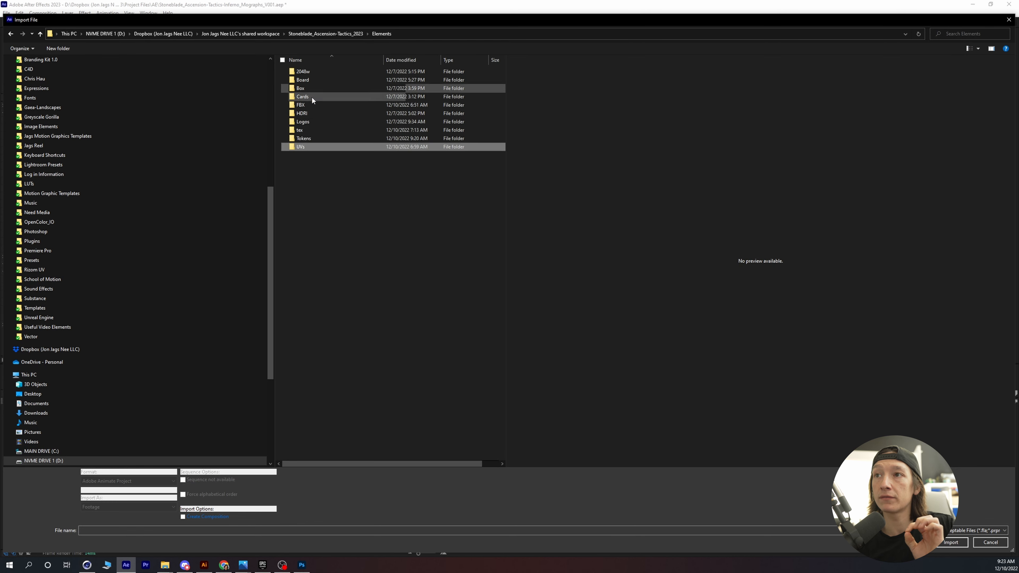
double_click(297, 138)
double_click(397, 94)
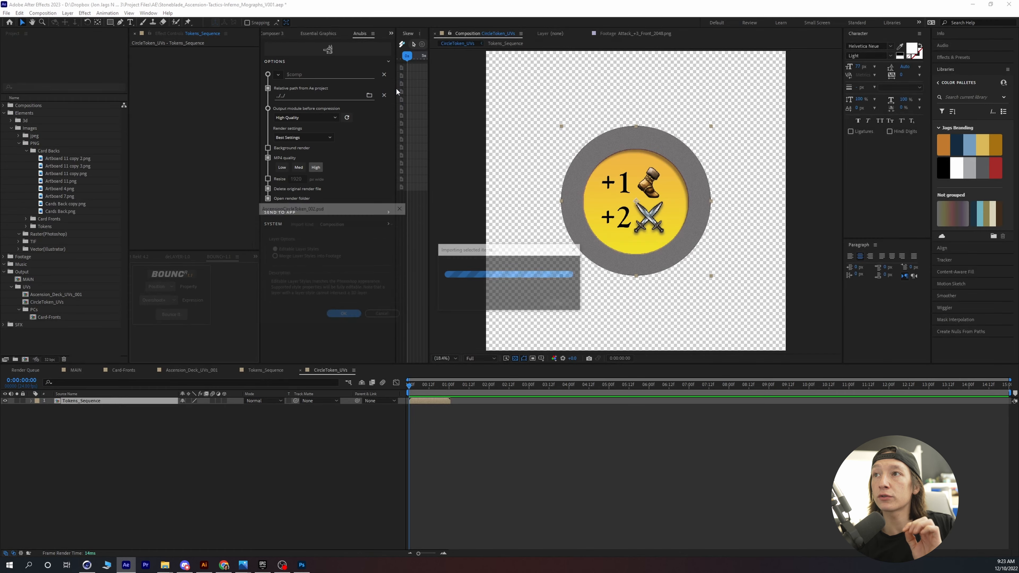
left_click_drag(311, 210, 326, 188)
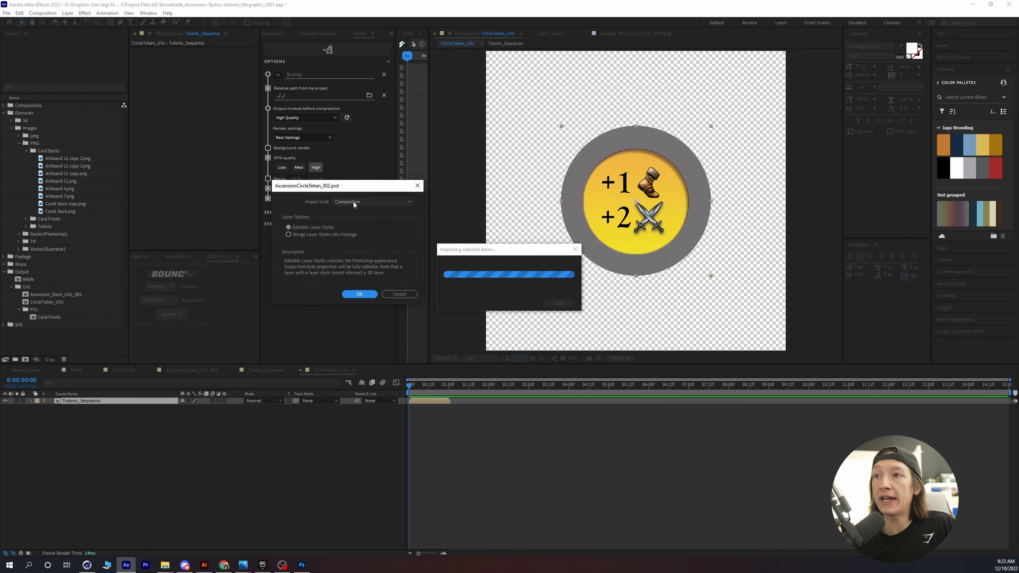
left_click(360, 294)
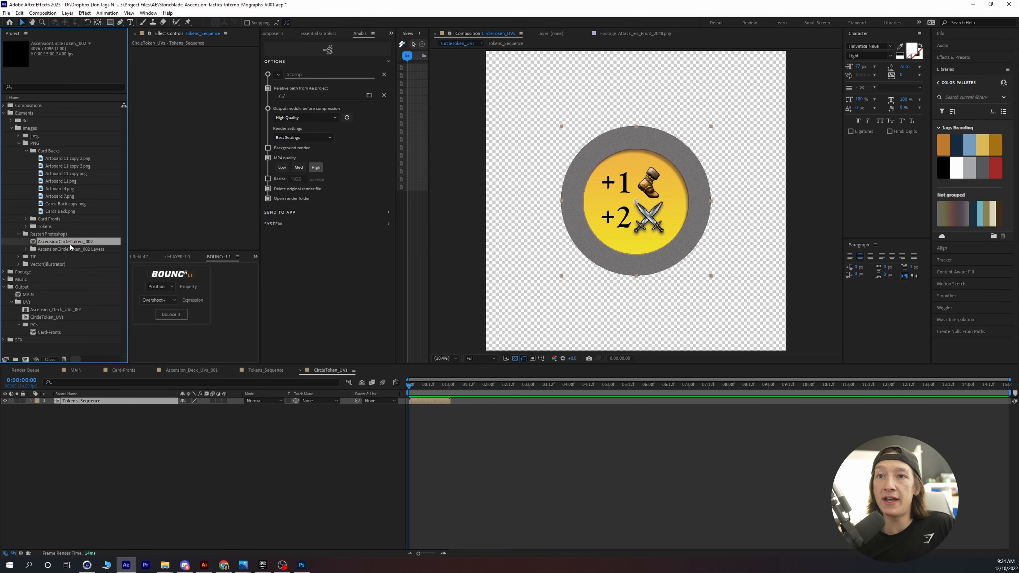
- Copy all AscensionCircleToken_002 layers into the CircleToken_UVs composition and place them beneath Tokens_Sequence
double_click(59, 243)
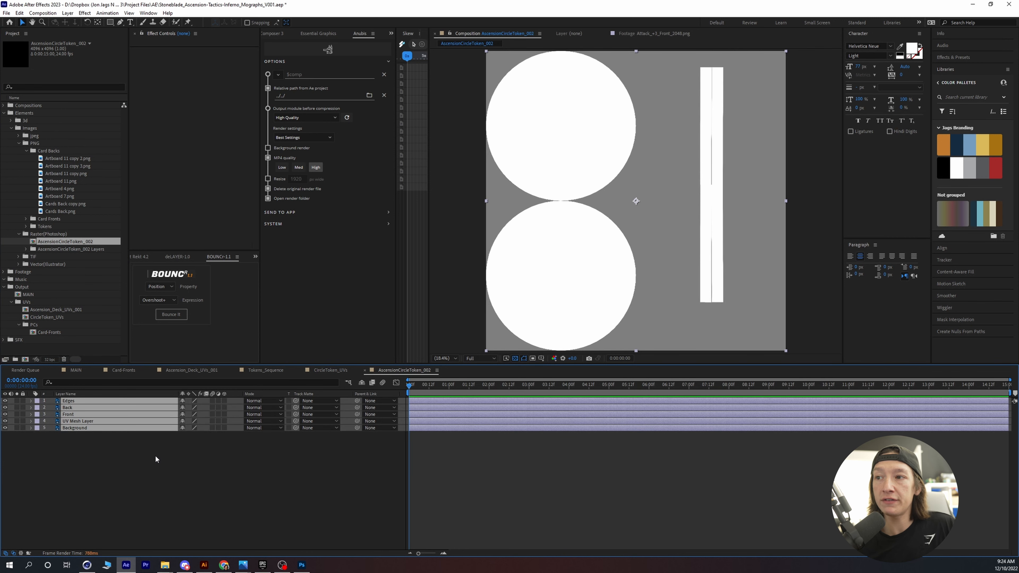
left_click(331, 370)
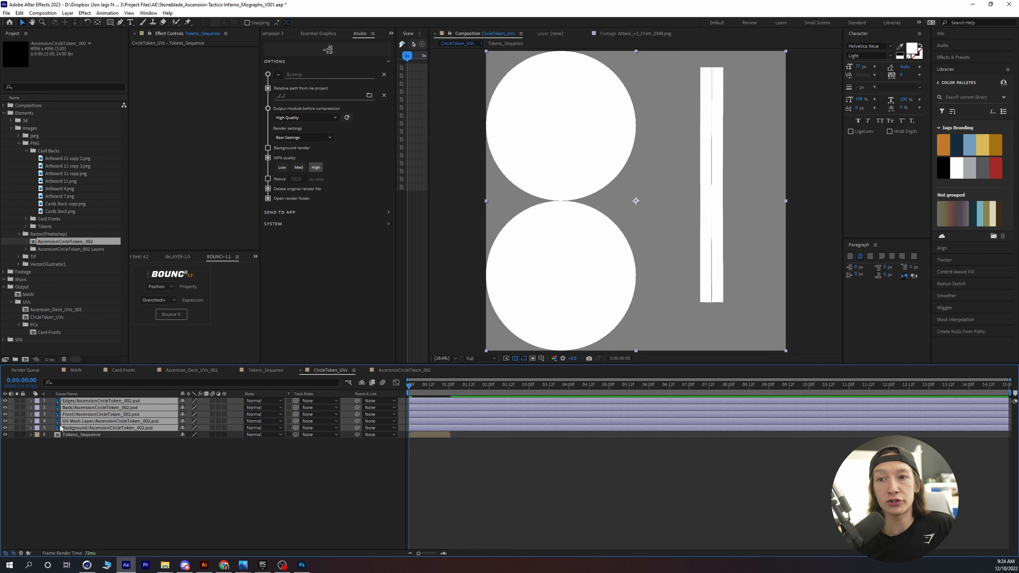
left_click_drag(60, 428, 93, 452)
left_click(351, 465)
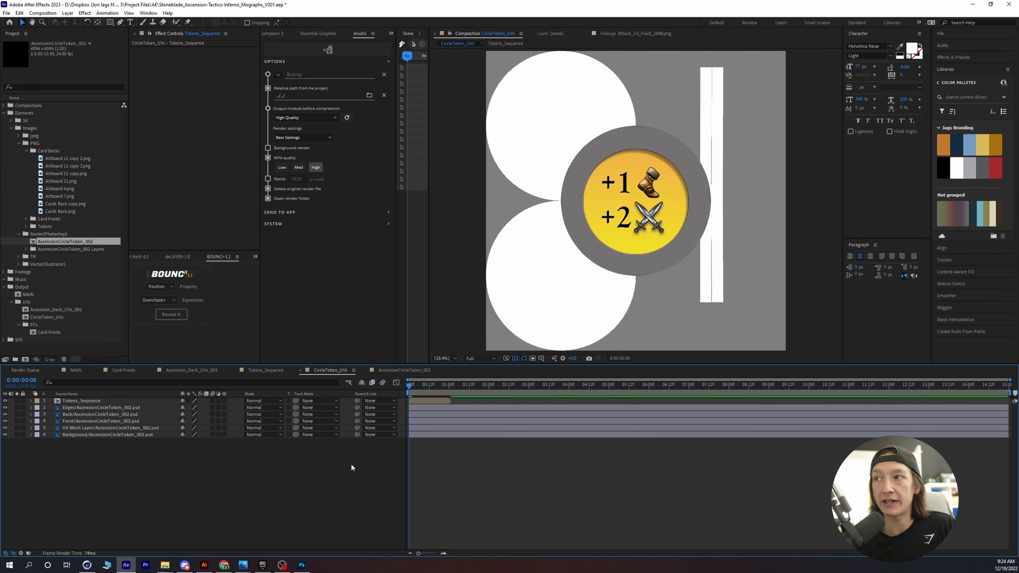
- Move Tokens_Sequence over the lower white circle, scale it slightly past the edge, and set the Front layer as its track matte
left_click(65, 401)
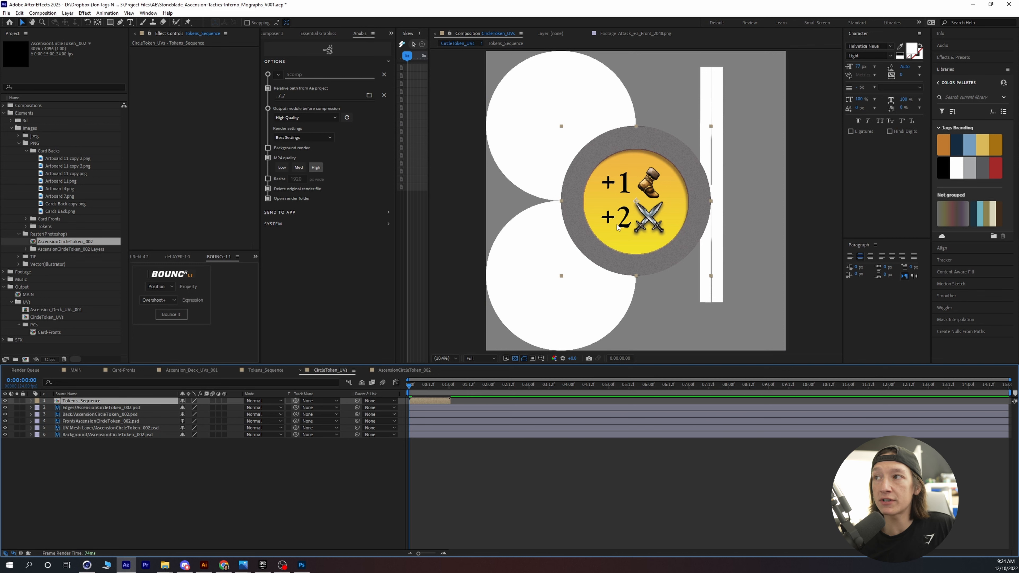
left_click_drag(634, 224, 550, 277)
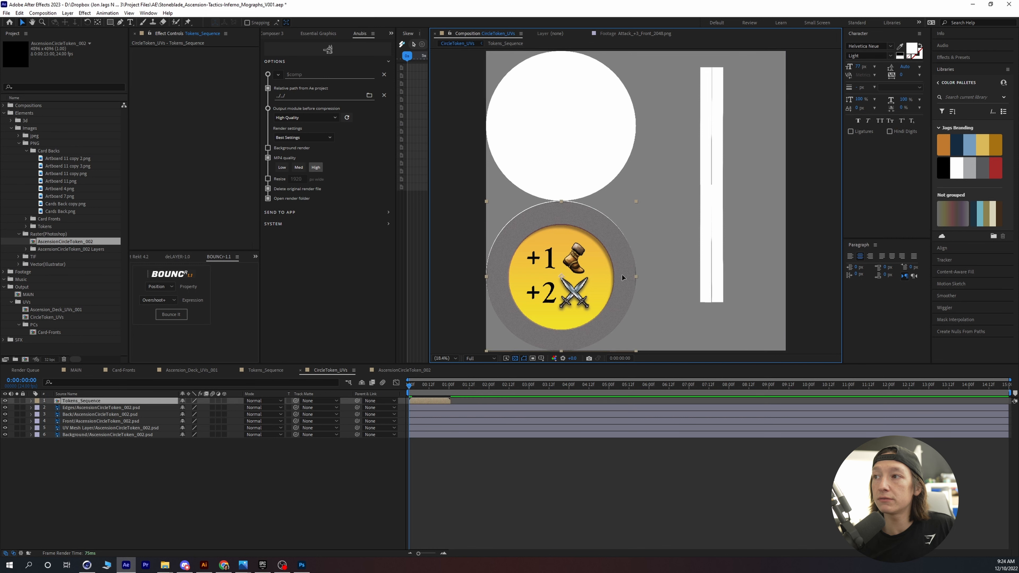
left_click_drag(636, 277, 603, 270)
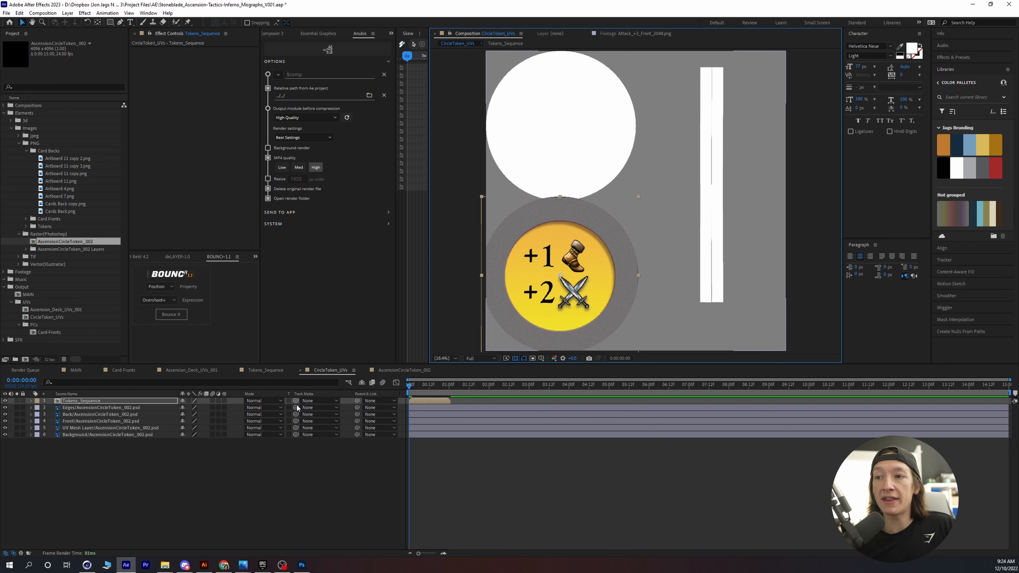
left_click_drag(295, 401, 108, 426)
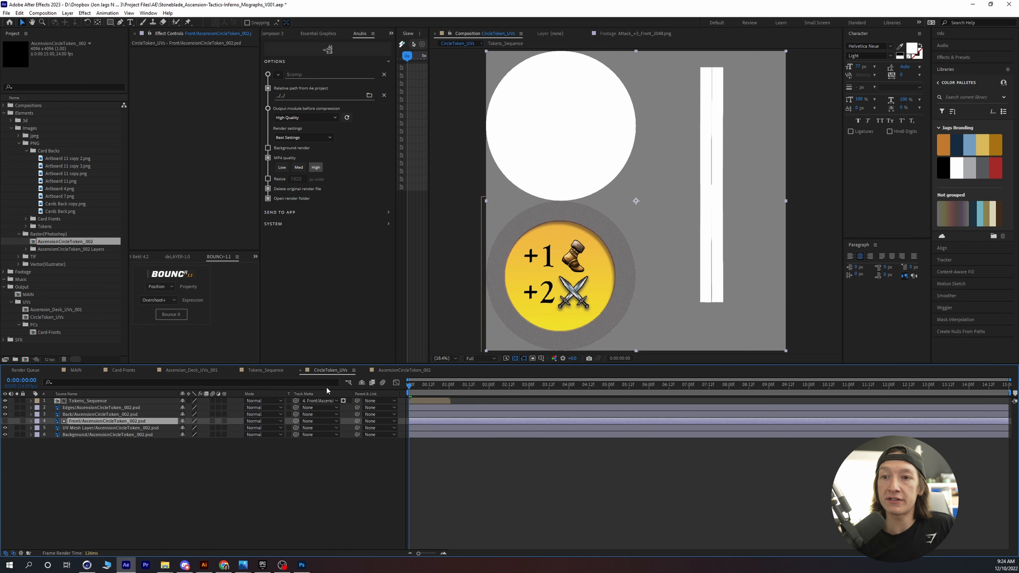
- Move the UV Mesh Layer to the top of the layer stack and make it a guide layer
left_click(68, 427)
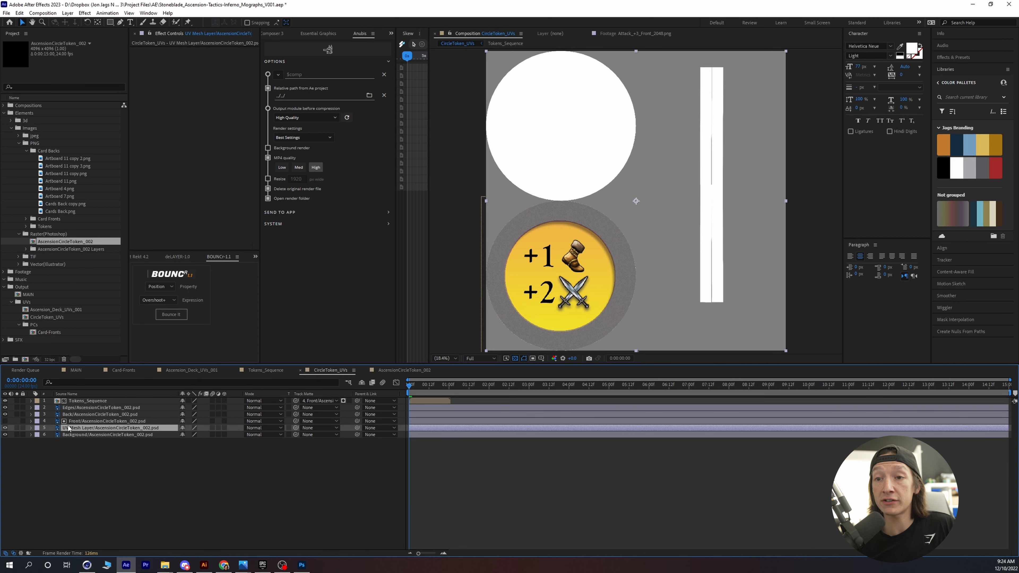
left_click_drag(106, 429, 129, 401)
right_click(108, 401)
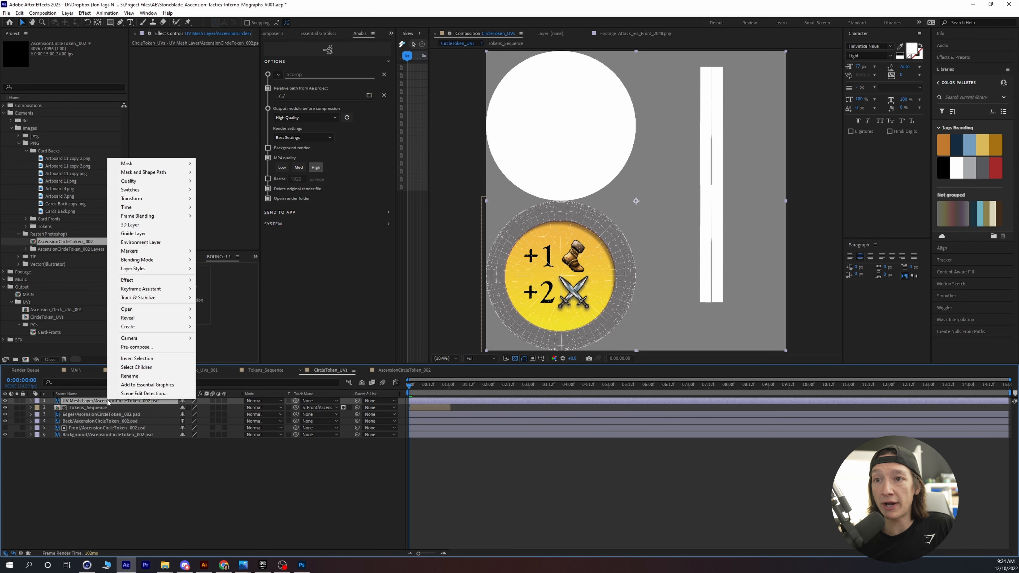
left_click(133, 233)
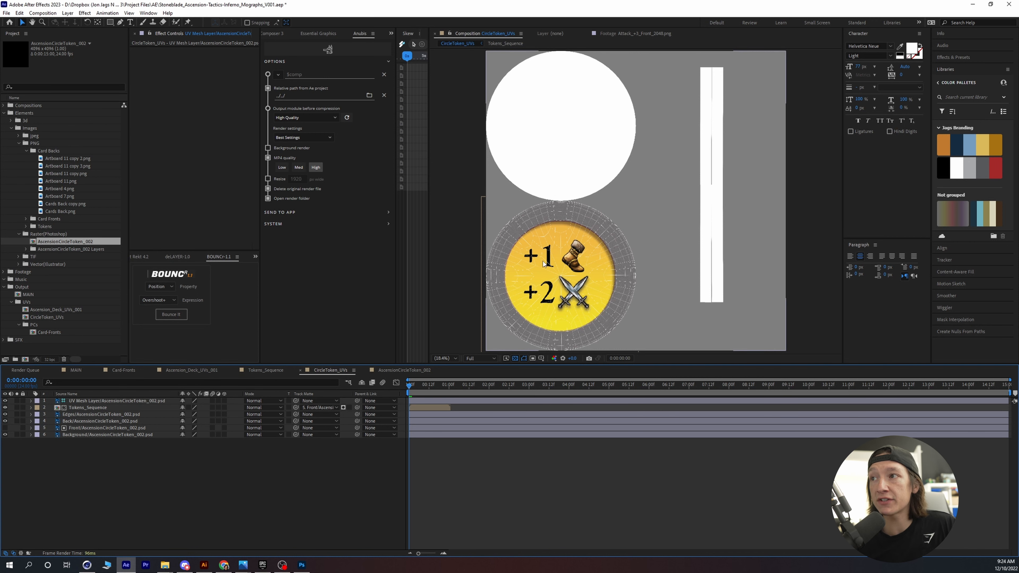
- Show the UV Mesh Layer's Position property and lock the layer
left_click(99, 403)
scroll(598, 263, "up", 1)
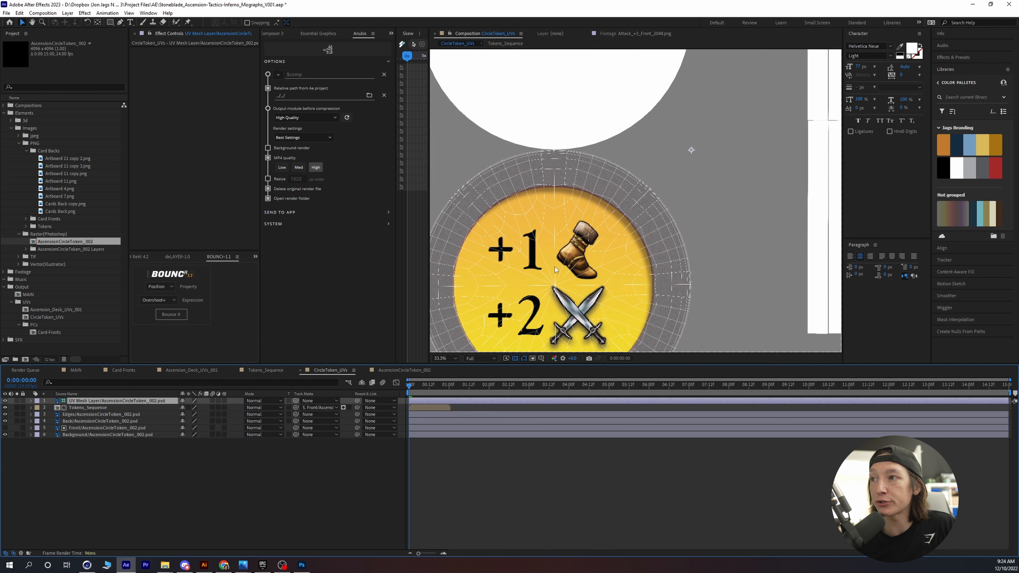
scroll(561, 273, "up", 1)
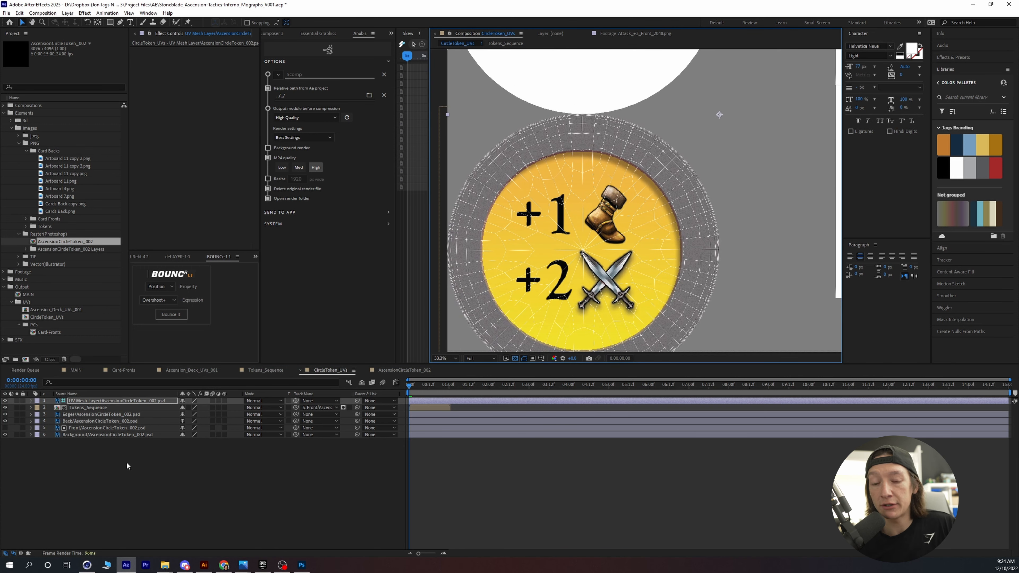
key("p")
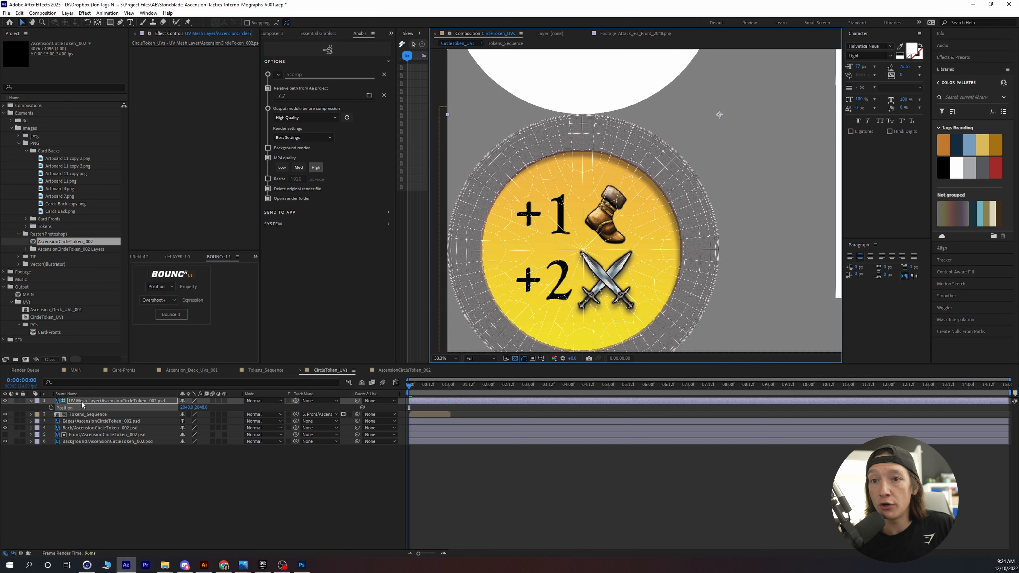
left_click(22, 401)
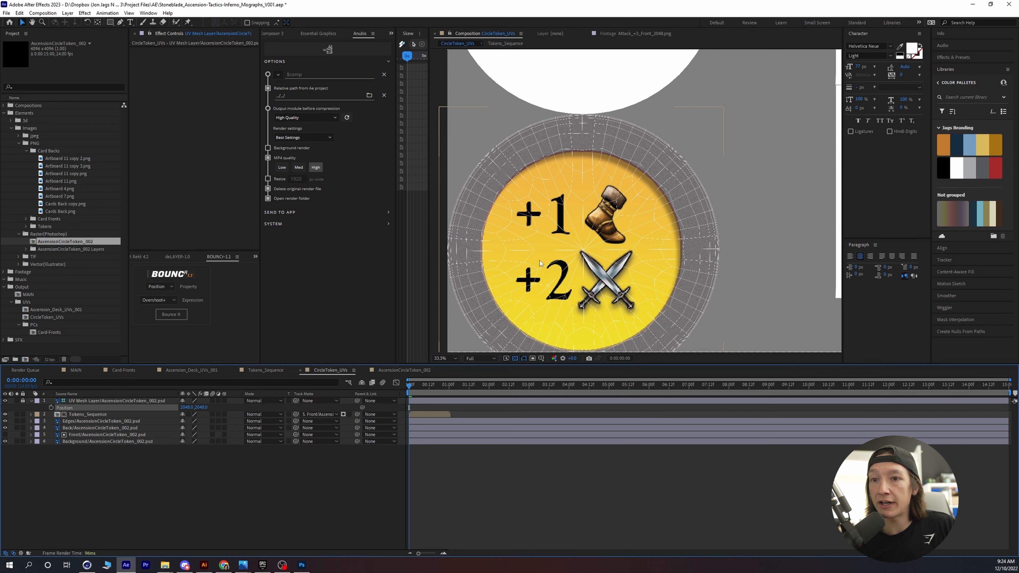
- Nudge Tokens_Sequence into line with the UV mesh centre, and hide the UV Mesh Layer
left_click(109, 416)
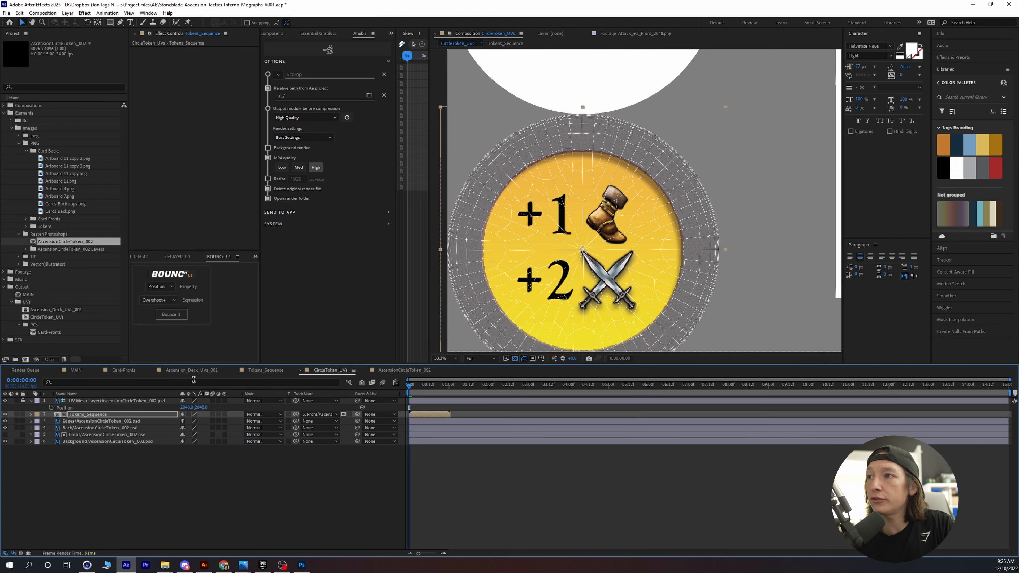
left_click(313, 462)
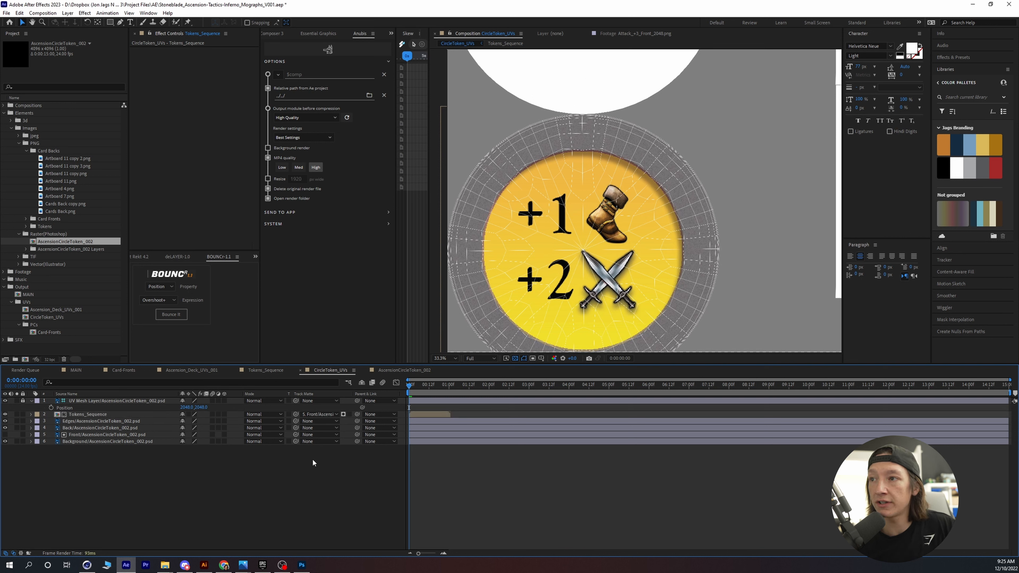
left_click(4, 401)
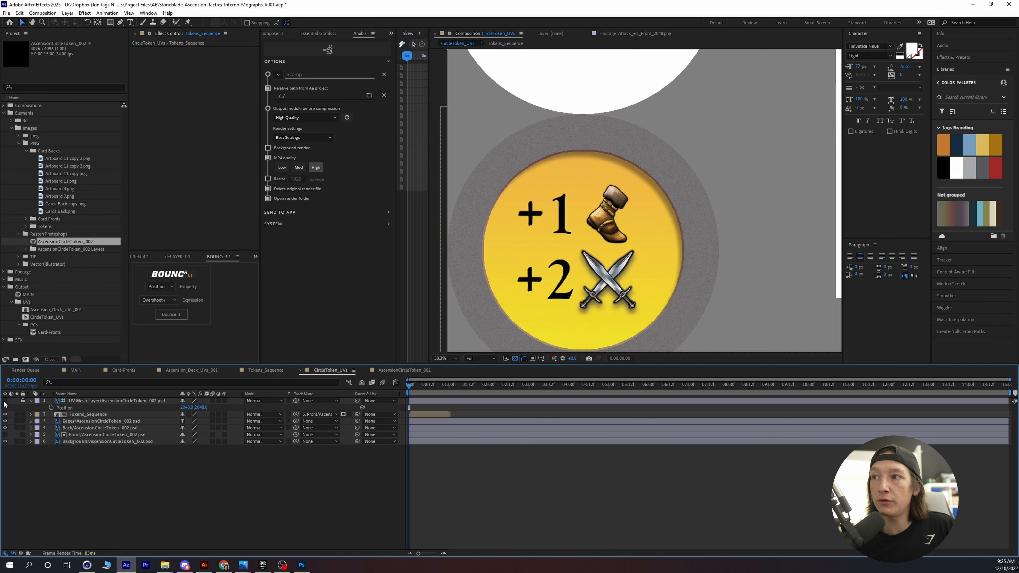
- Open the Tokens_Sequence composition and reveal the source file of its Shield_+2_Front_2048.png layer in the project
left_click(79, 415)
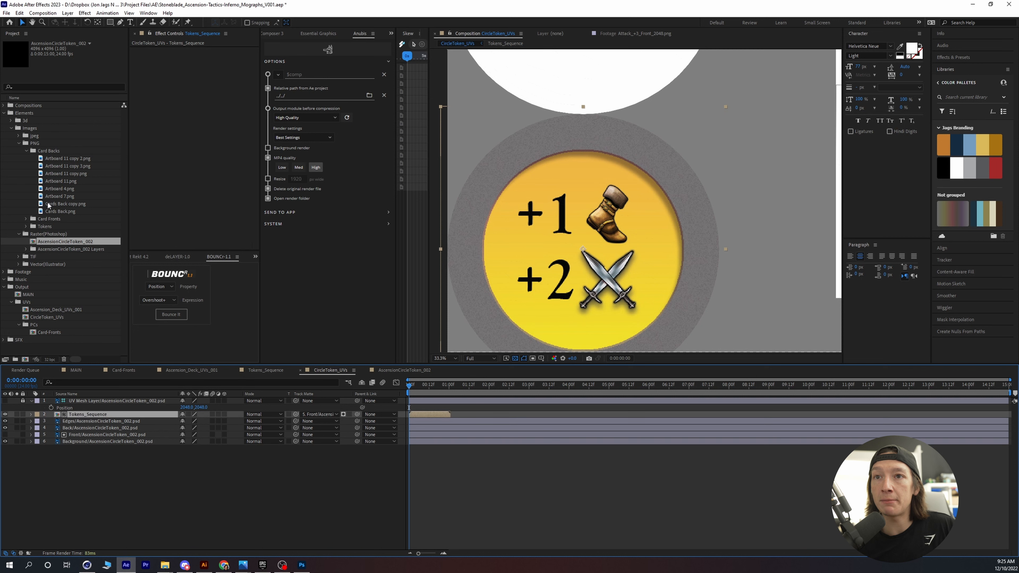
left_click(36, 234)
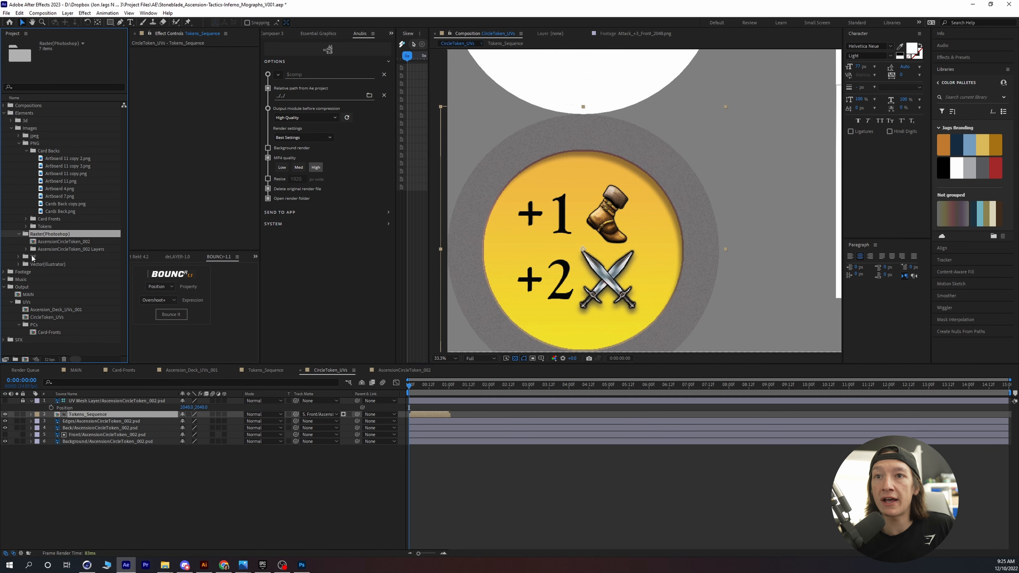
double_click(84, 415)
right_click(85, 417)
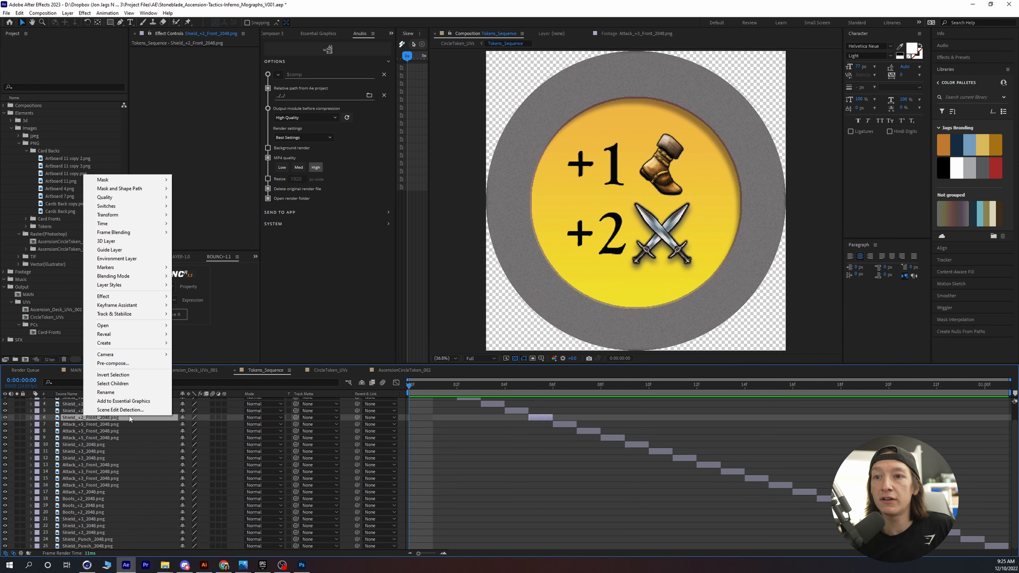
mouse_move(110, 336)
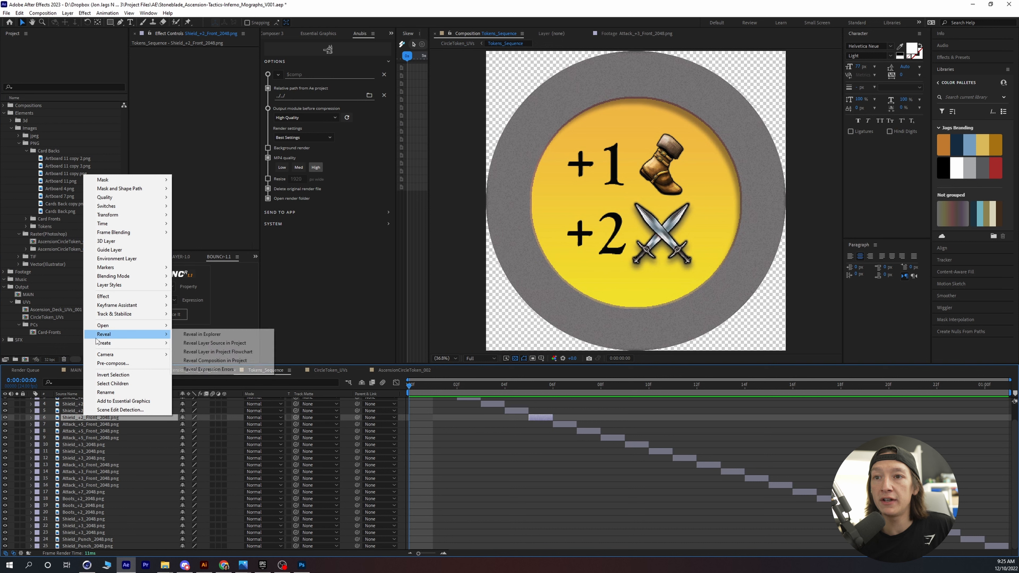
left_click(67, 420)
right_click(109, 418)
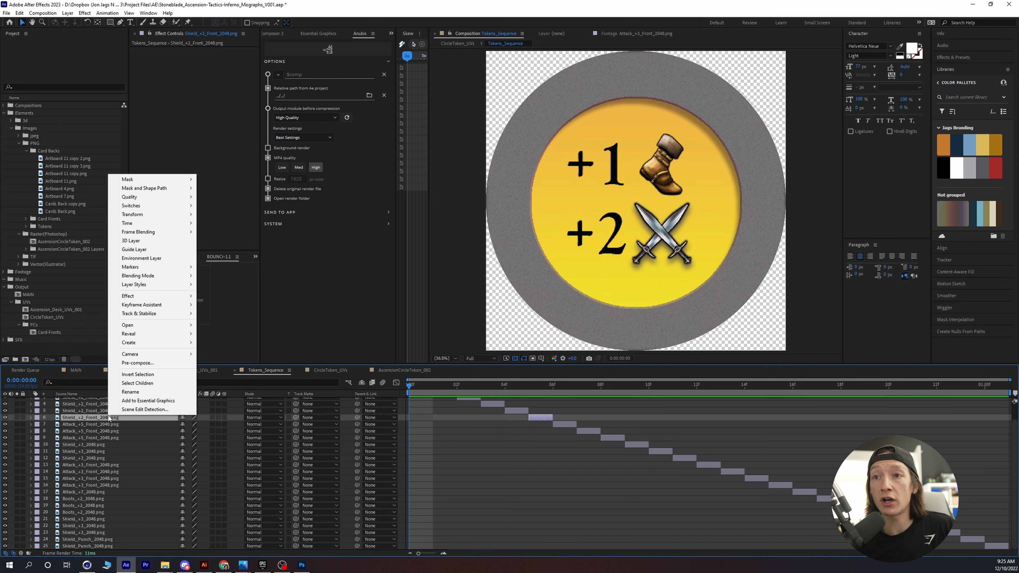
mouse_move(168, 335)
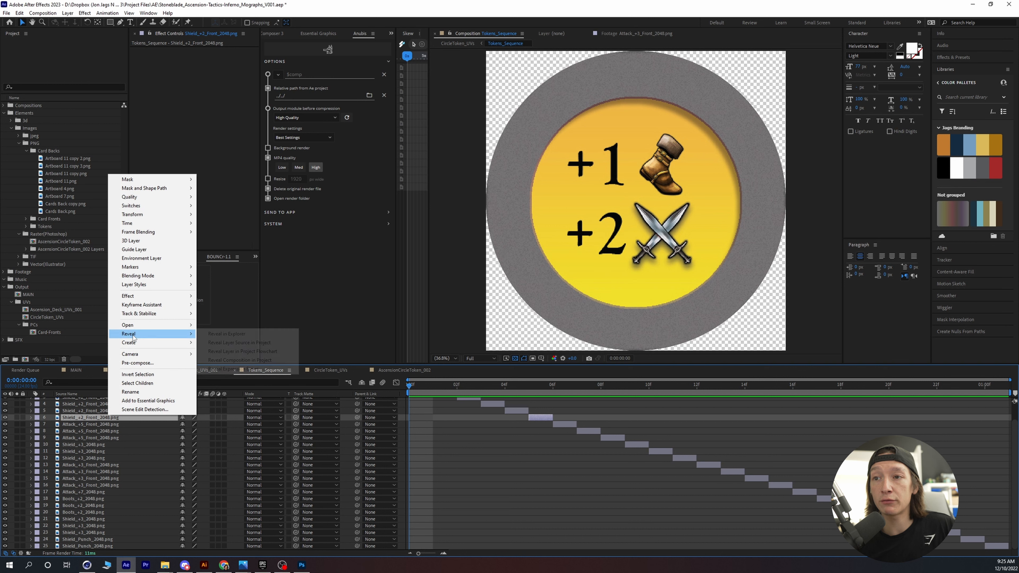
left_click(255, 344)
- Find Token_Back_2048.png in the Tokens folder and add it as the top layer of CircleToken_UVs
left_click(82, 279)
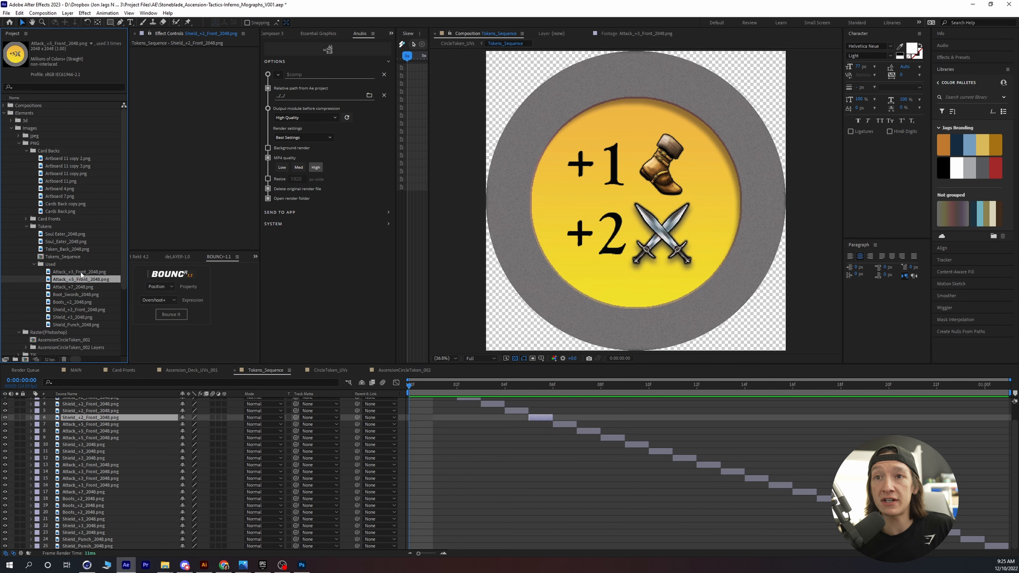
left_click(62, 250)
left_click(65, 243)
left_click(70, 251)
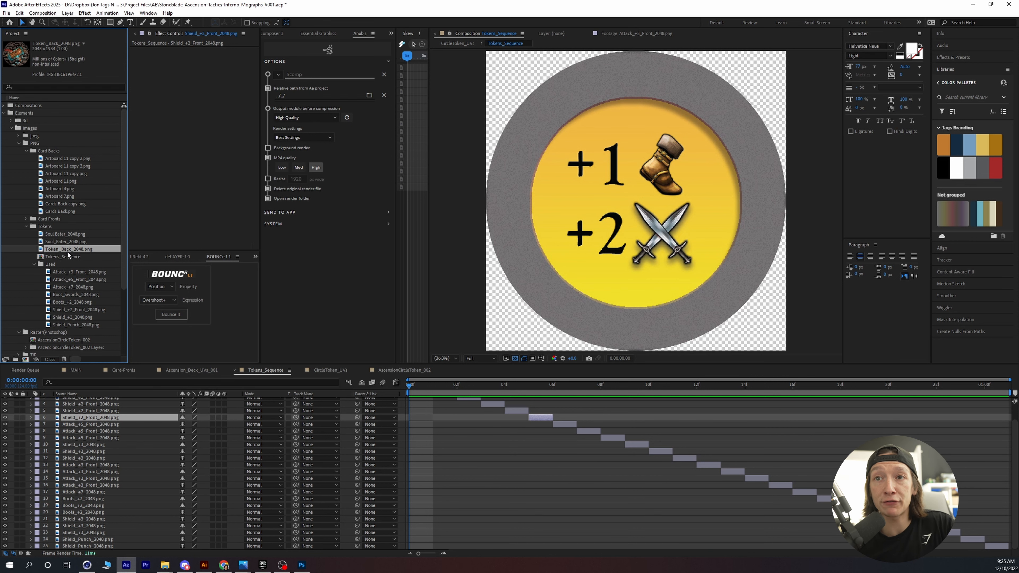
left_click(458, 43)
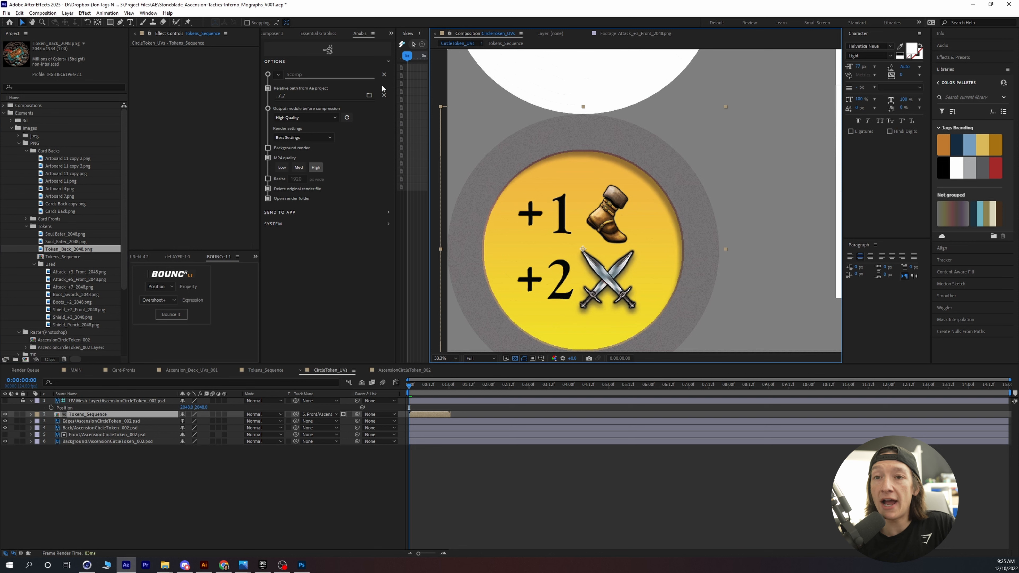
left_click_drag(76, 250, 108, 399)
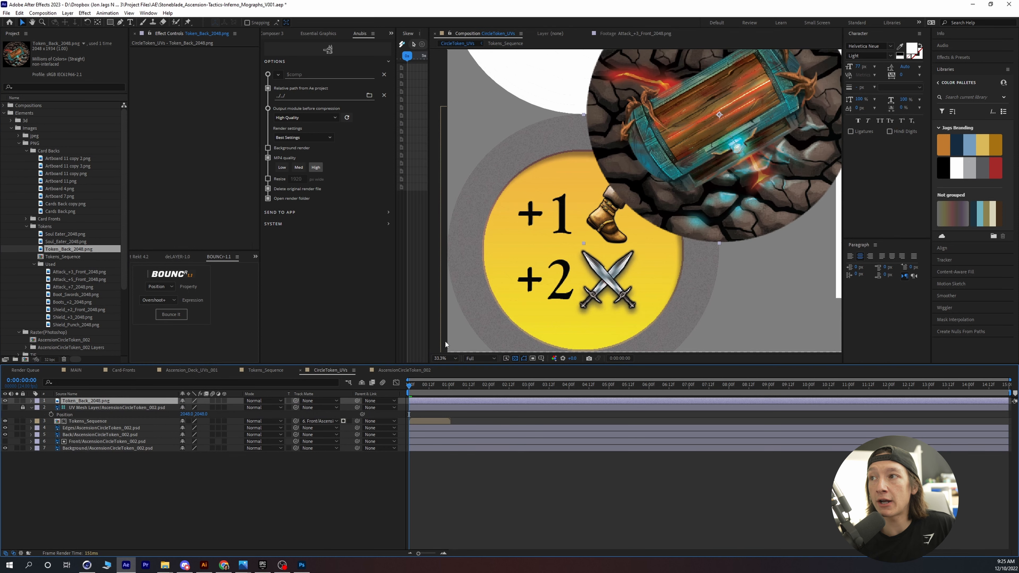
- Move the Token_Back_2048.png layer over the upper white circle of the UV layout
left_click(440, 359)
left_click(452, 369)
left_click_drag(639, 184, 561, 110)
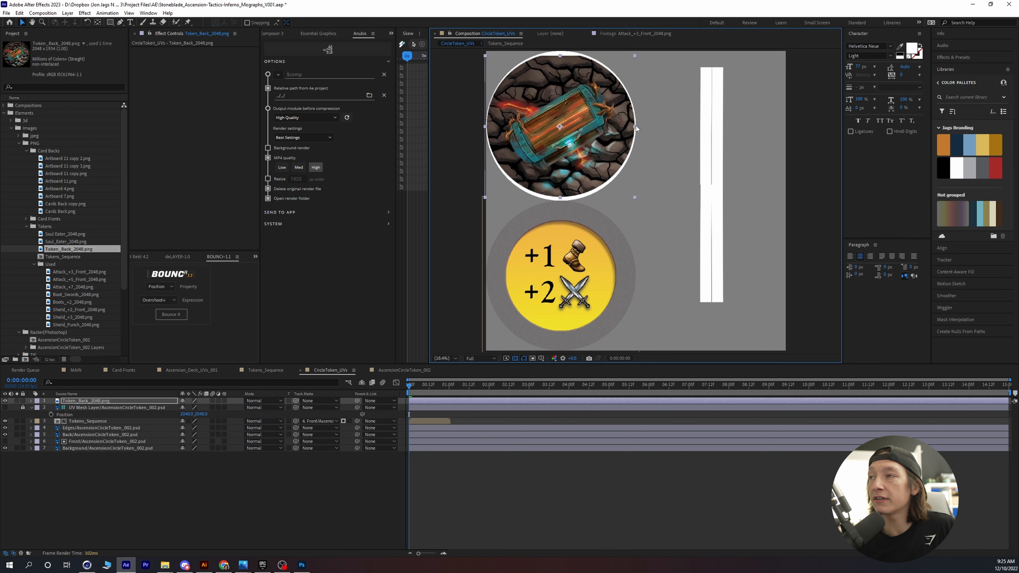
- Enlarge the Token_Back_2048.png layer past the upper circle's edge and use Back/AscensionCircleToken_002.psd as its track matte
left_click_drag(636, 126, 642, 127)
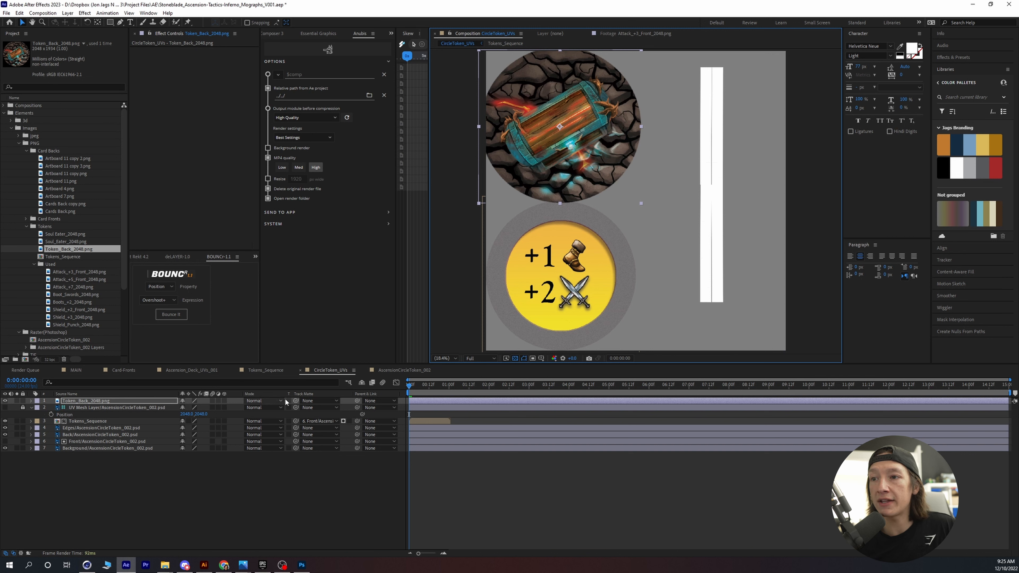
left_click_drag(296, 400, 122, 437)
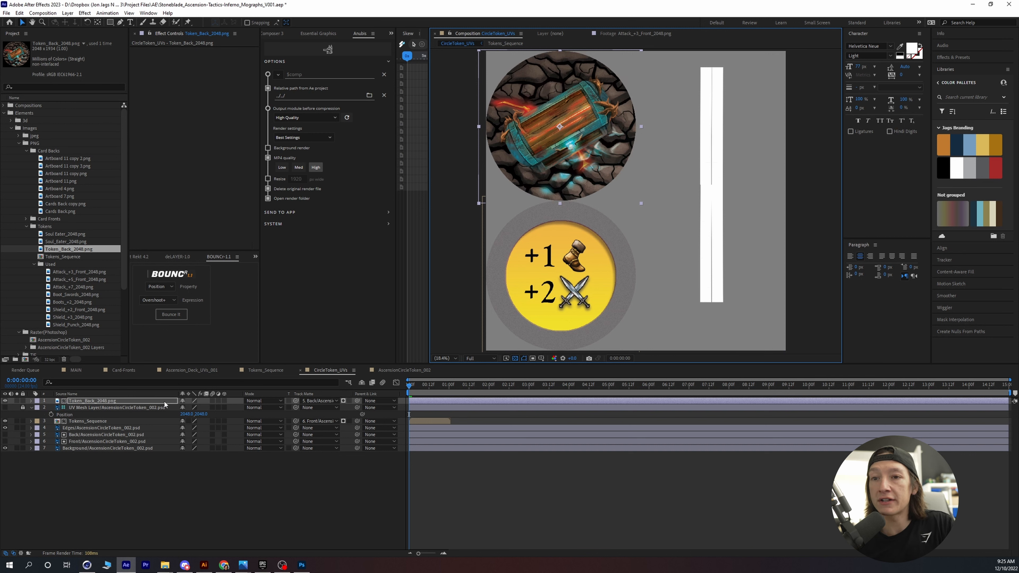
- Nudge the Token_Back_2048.png artwork slightly right and down within its circular matte
key("Right")
key("Right")
key("Right")
key("Right")
key("Down")
key("Down")
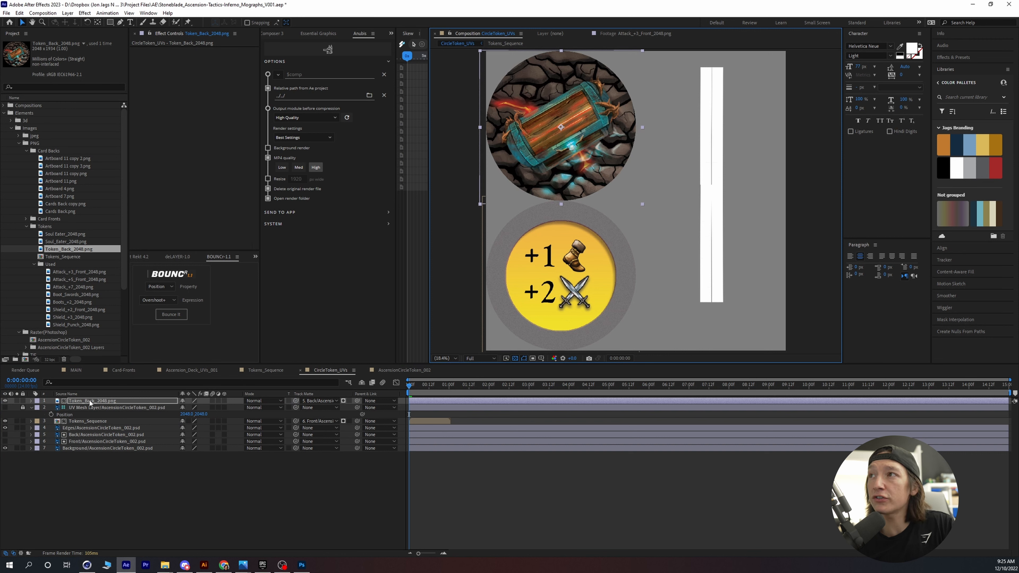
key("Right")
key("Right")
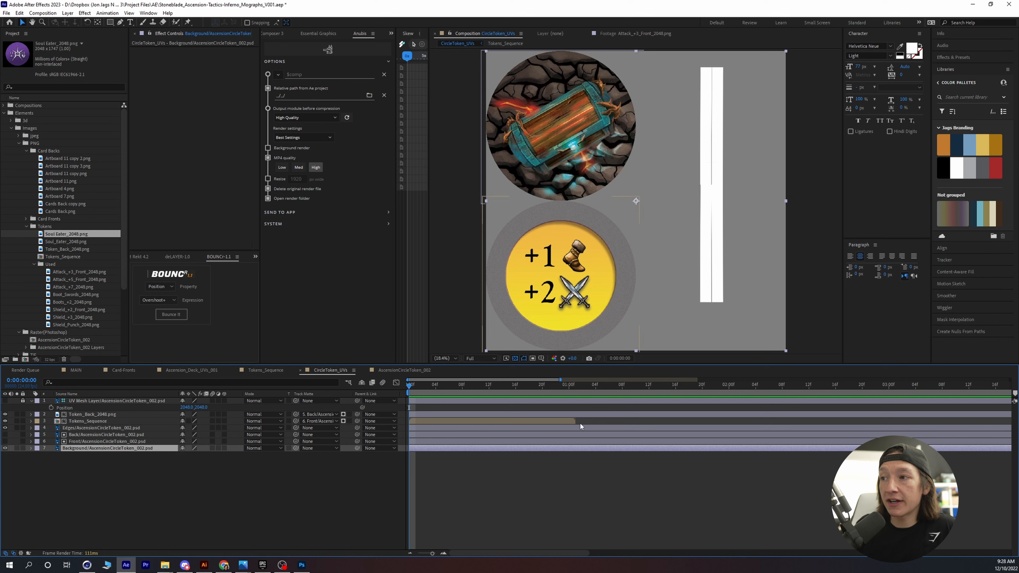
- Move the current time to 0:00:01:01, where Tokens_Sequence ends, and check the token designs on the punch sheet in Illustrator
left_click_drag(429, 384, 576, 401)
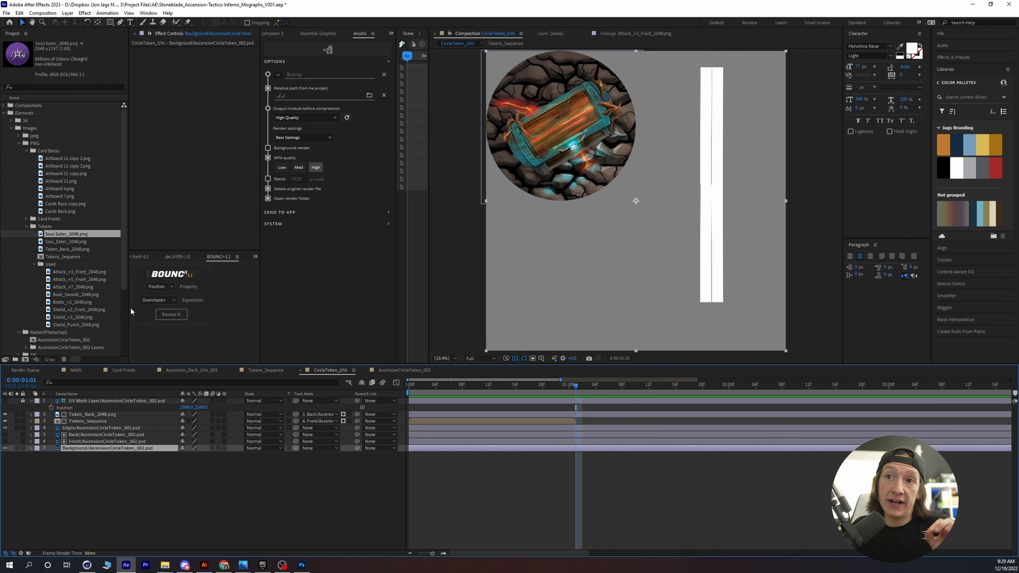
left_click(210, 564)
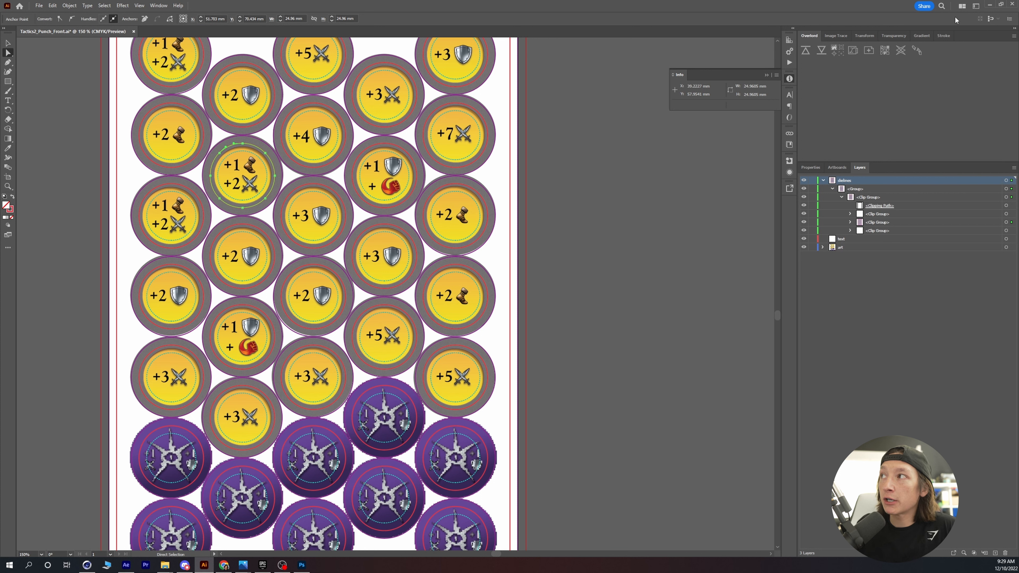
left_click(989, 4)
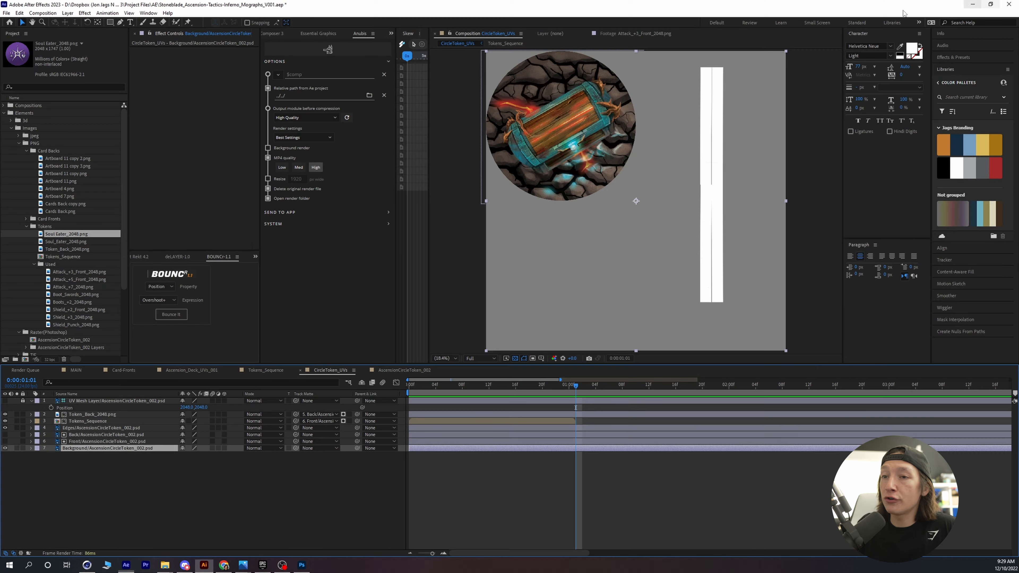
- Add Soul_Eater_2048.png as the top layer, show the UV Mesh Layer, and move and scale the art over the lower circle
left_click_drag(64, 240, 96, 401)
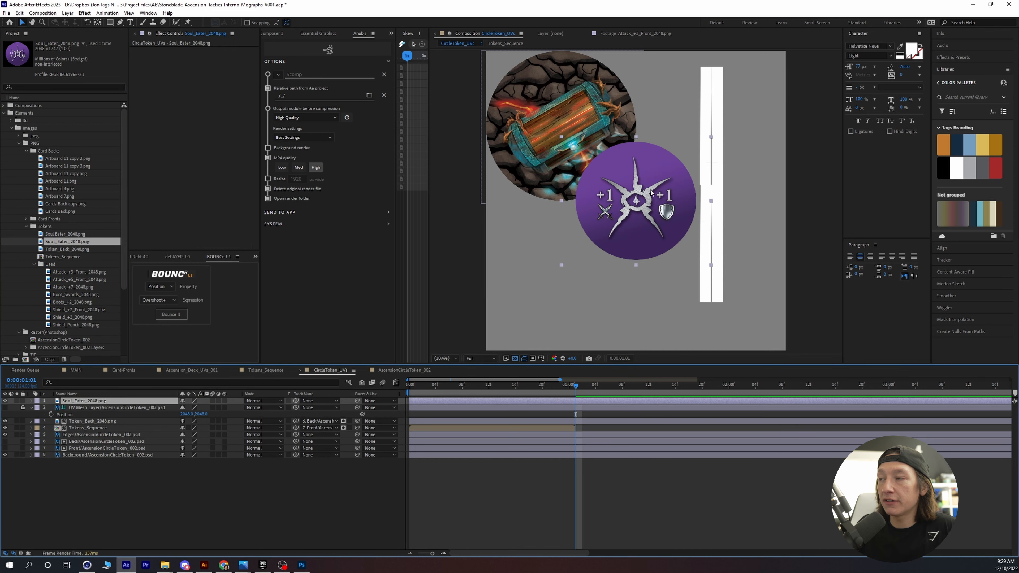
left_click(5, 407)
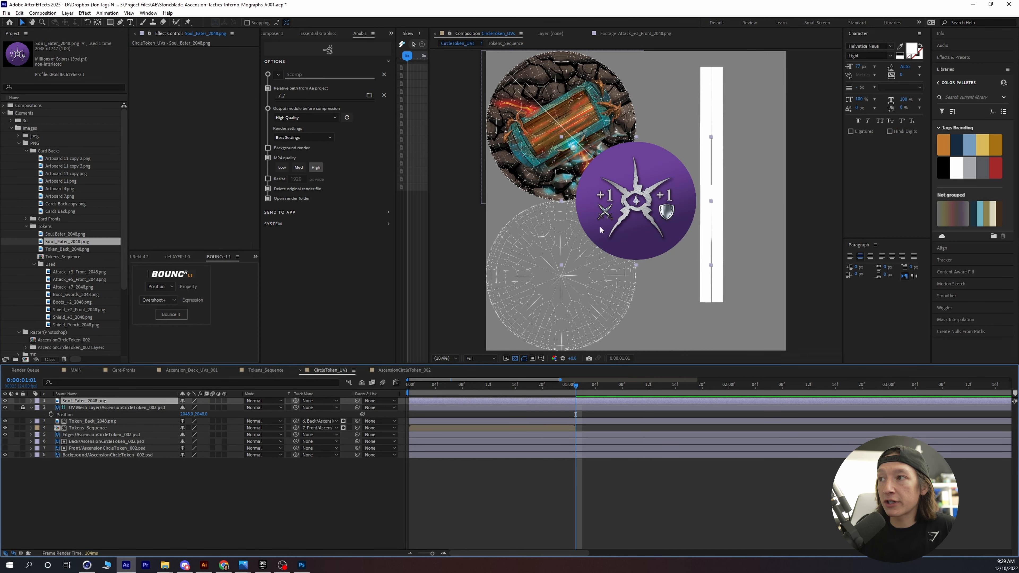
left_click_drag(614, 226, 539, 300)
left_click_drag(636, 275, 655, 275)
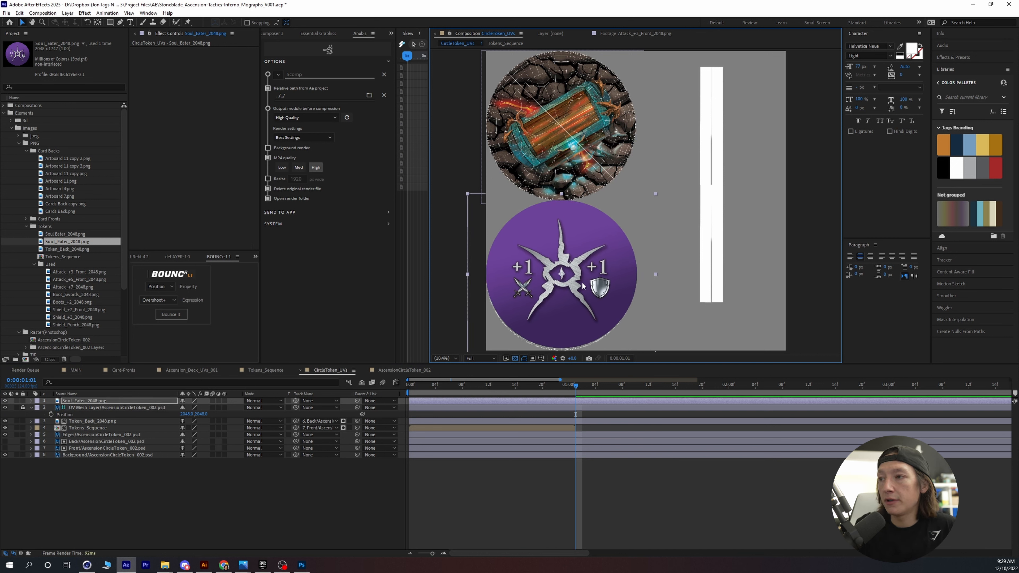
- Nudge and enlarge the Soul_Eater_2048.png layer to cover the lower circle, and use Front/AscensionCircleToken_002.psd as its track matte
key("Down")
key("Down")
key("Down")
key("Down")
key("Down")
key("Down")
key("Down")
key("Down")
key("Down")
key("Down")
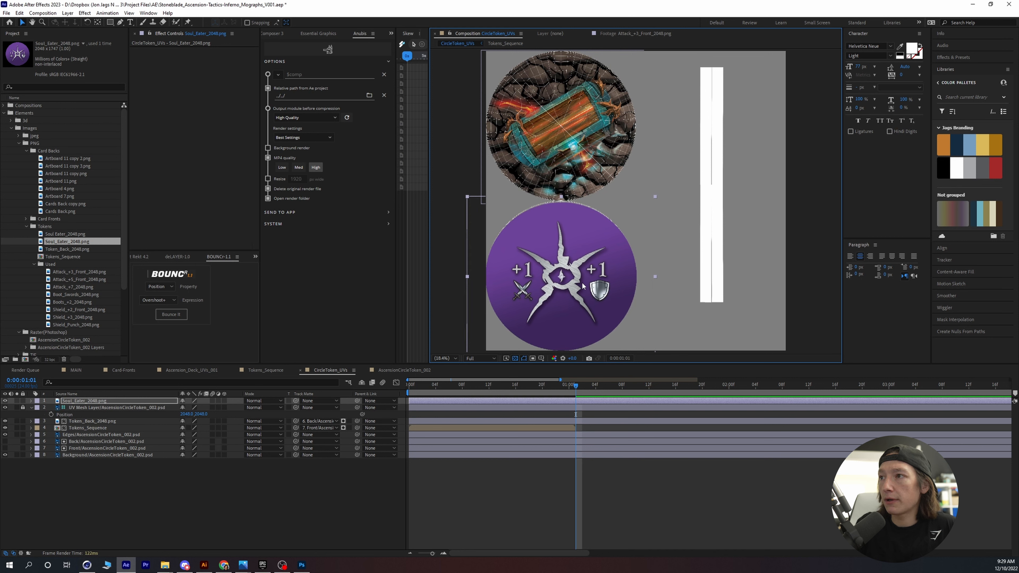
left_click_drag(656, 278, 659, 277)
key("Left")
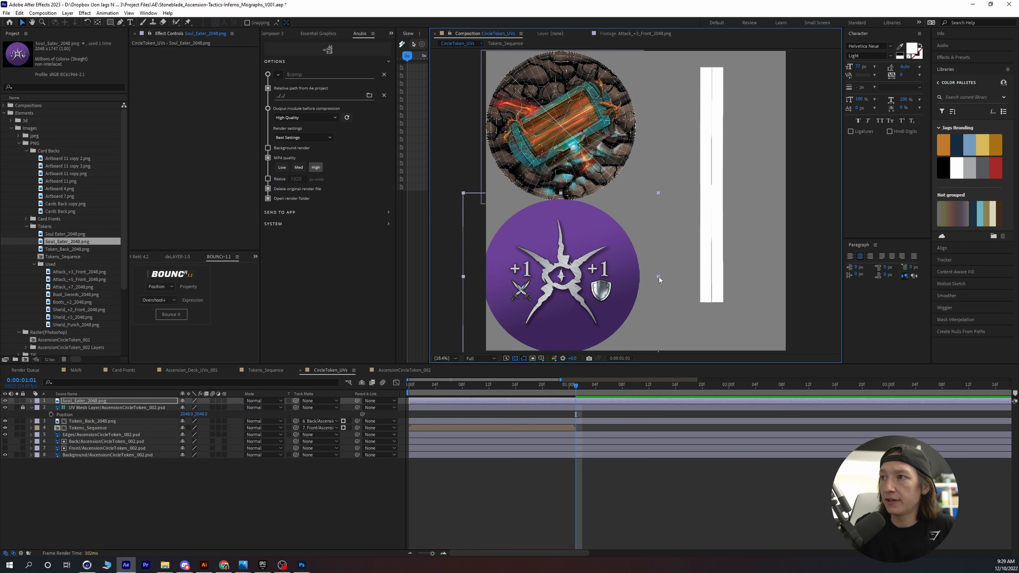
left_click_drag(295, 401, 103, 448)
- Duplicate the Soul_Eater_2048.png layer onto the upper circle and set the copy's track matte to Back/AscensionCircleToken_002.psd
left_click(103, 401)
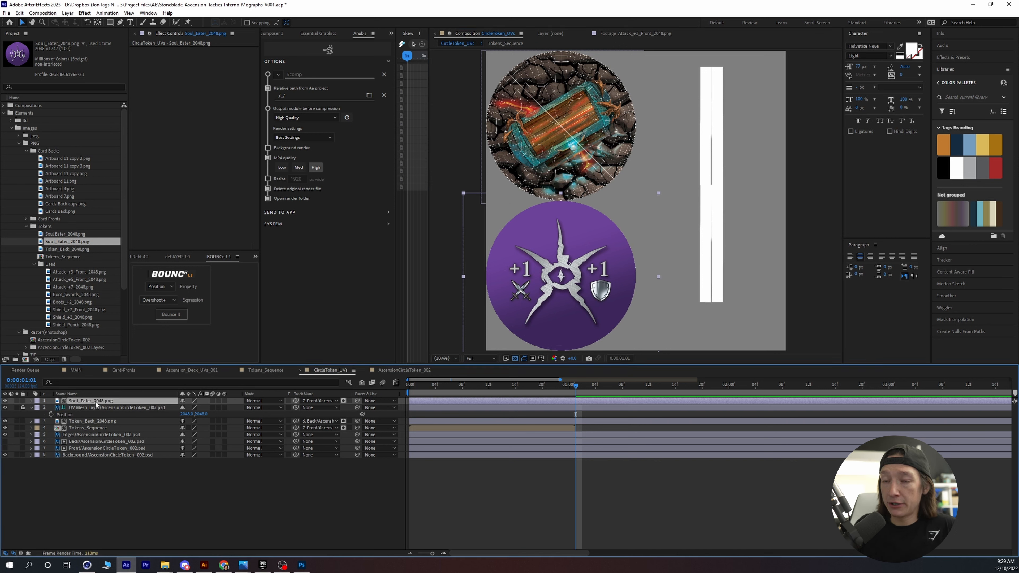
key("ctrl+d")
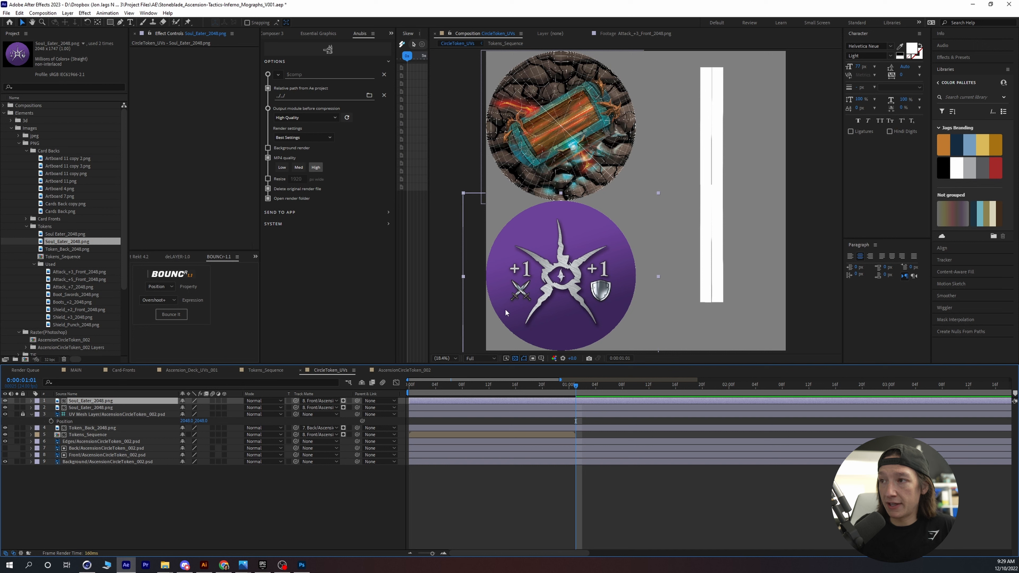
left_click_drag(518, 290, 523, 130)
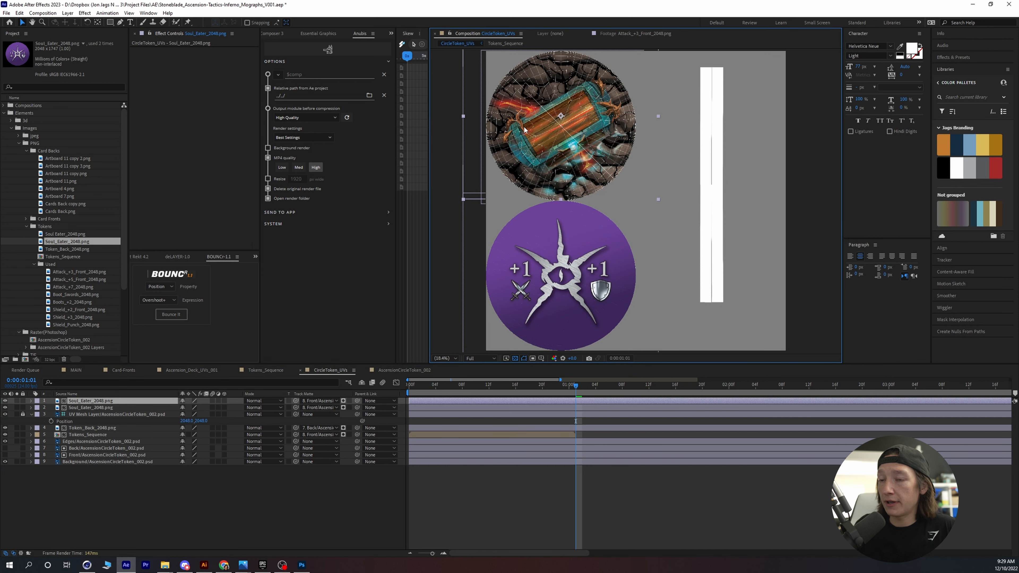
left_click_drag(295, 401, 106, 448)
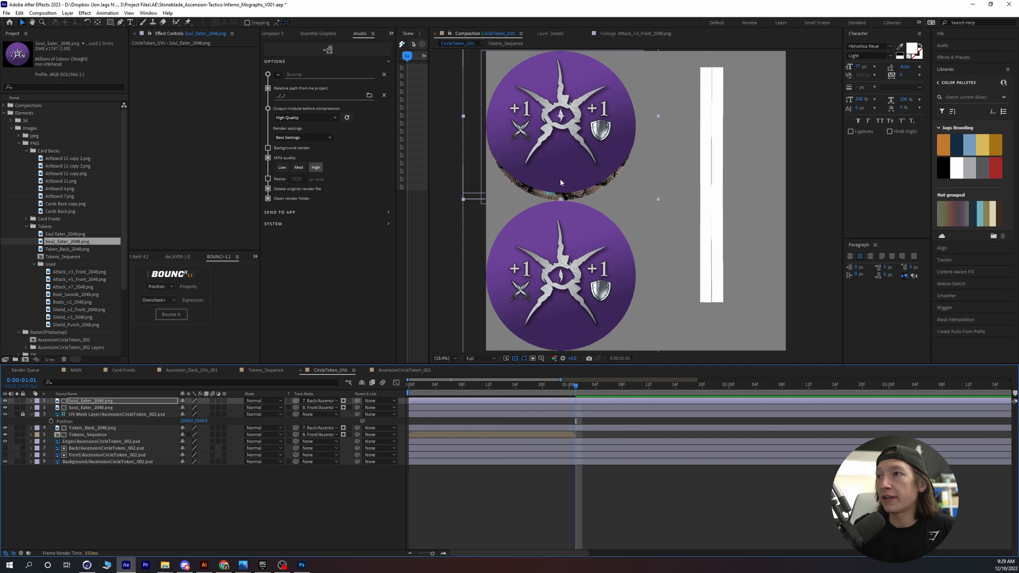
- Nudge the upper Soul_Eater_2048.png copy down until it fully covers the Token_Back art in the upper circle
key("Down")
key("Down")
key("Down")
key("Down")
key("Down")
key("Down")
key("Down")
key("Down")
key("Down")
key("Down")
key("Down")
key("Down")
key("Down")
key("Down")
key("Down")
key("Down")
key("Down")
key("Down")
key("shift+Down")
key("shift+Down")
key("shift+Down")
key("shift+Down")
key("shift+Down")
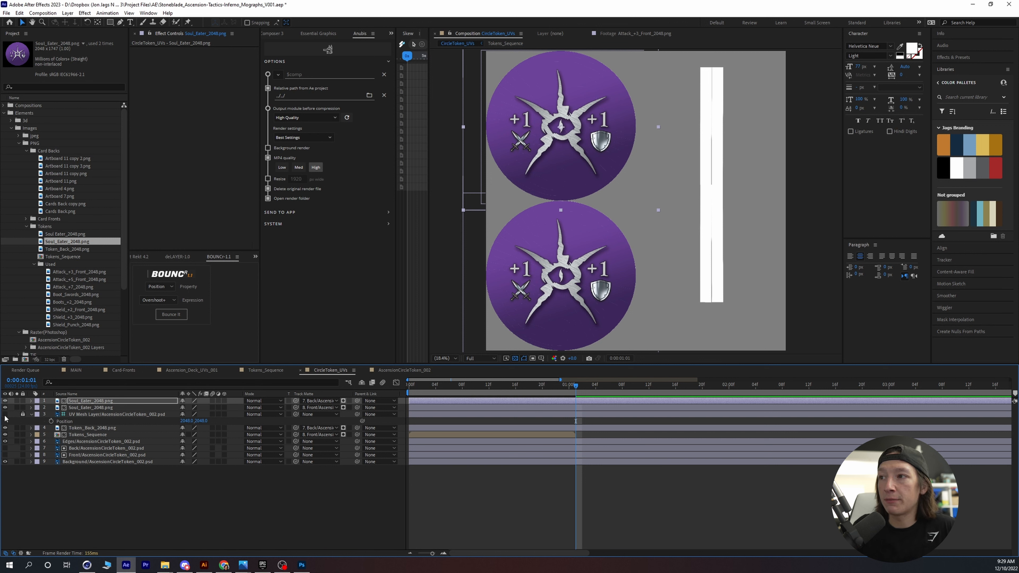
- Trim both Soul_Eater_2048.png layers to the single frame at 0:00:01:01
left_click(70, 408, "ctrl")
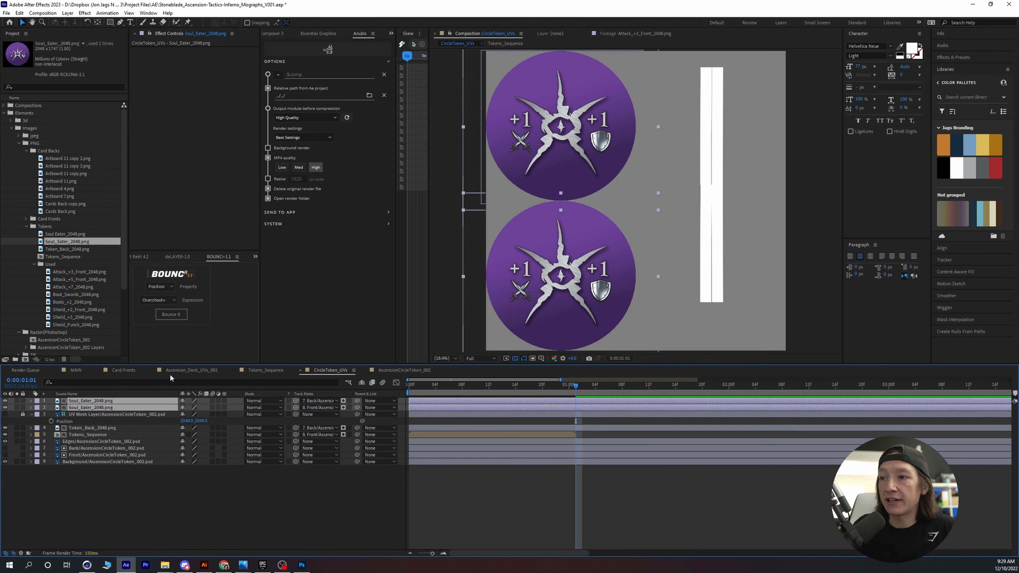
key("alt+bracketleft")
scroll(599, 419, "up", 3)
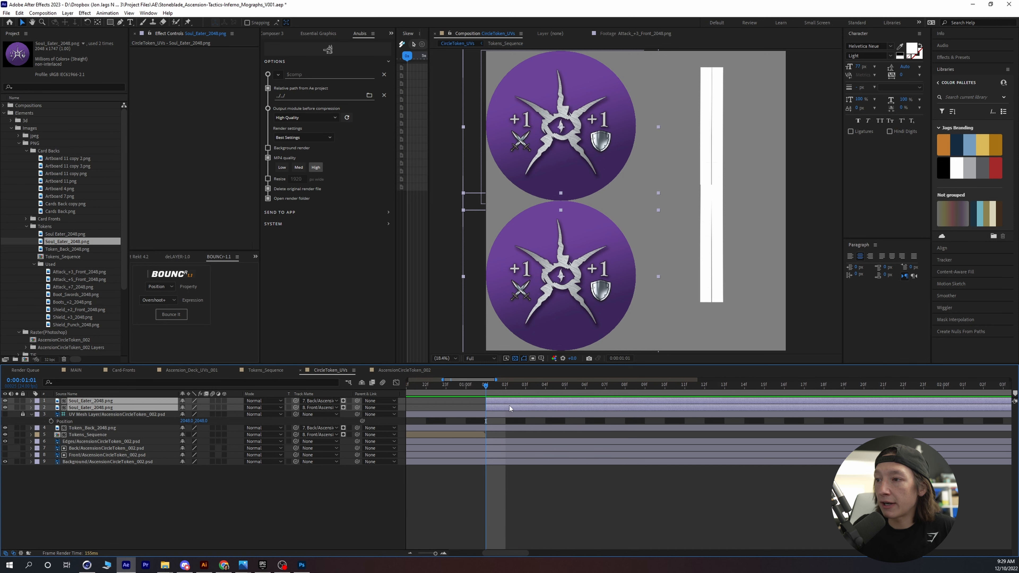
key("alt+bracketright")
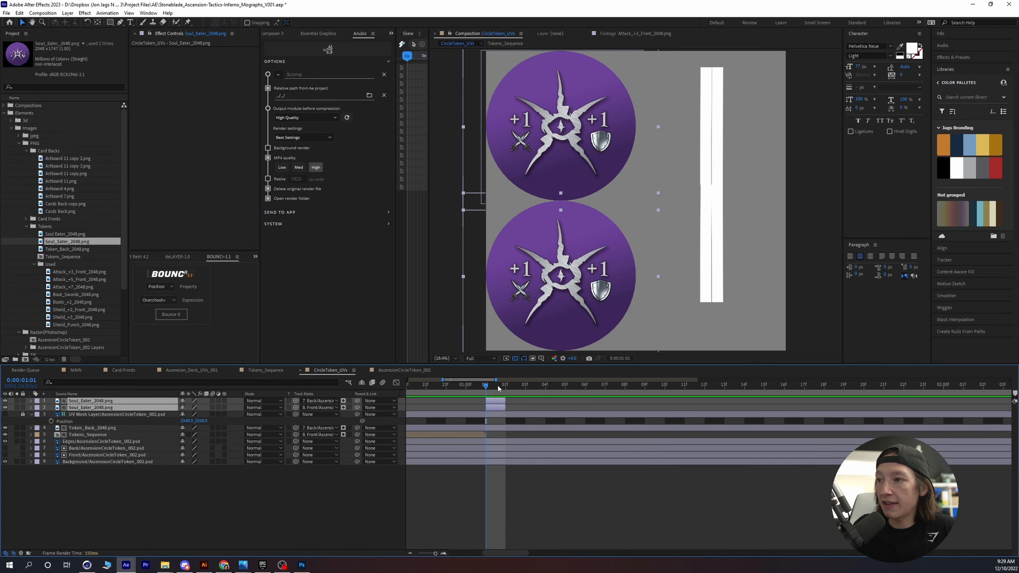
- End the work area on the Soul_Eater frame, trim the CircleToken_UVs composition to it, and preview the sequence
left_click(504, 383)
left_click(482, 385)
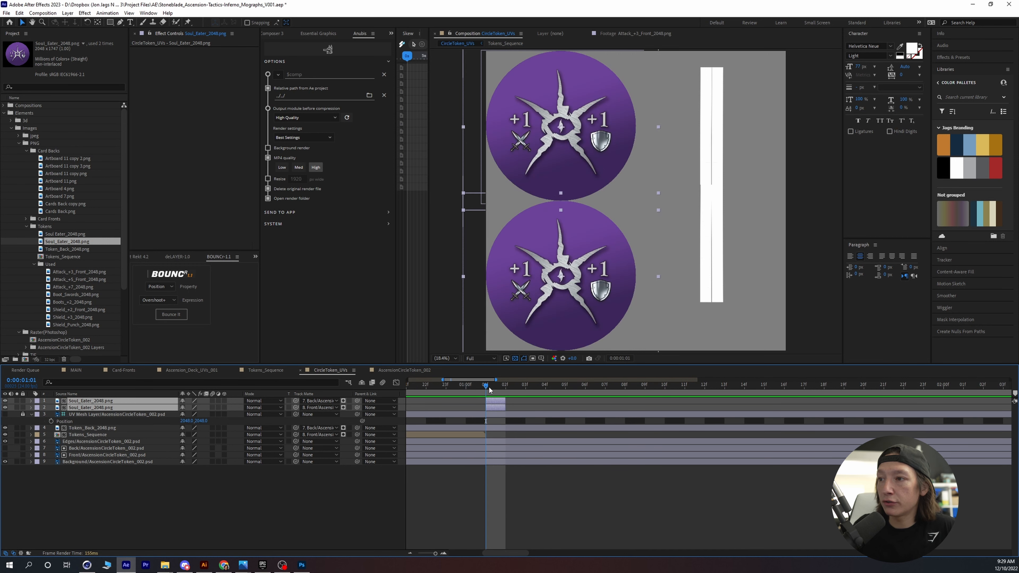
left_click_drag(488, 387, 496, 386)
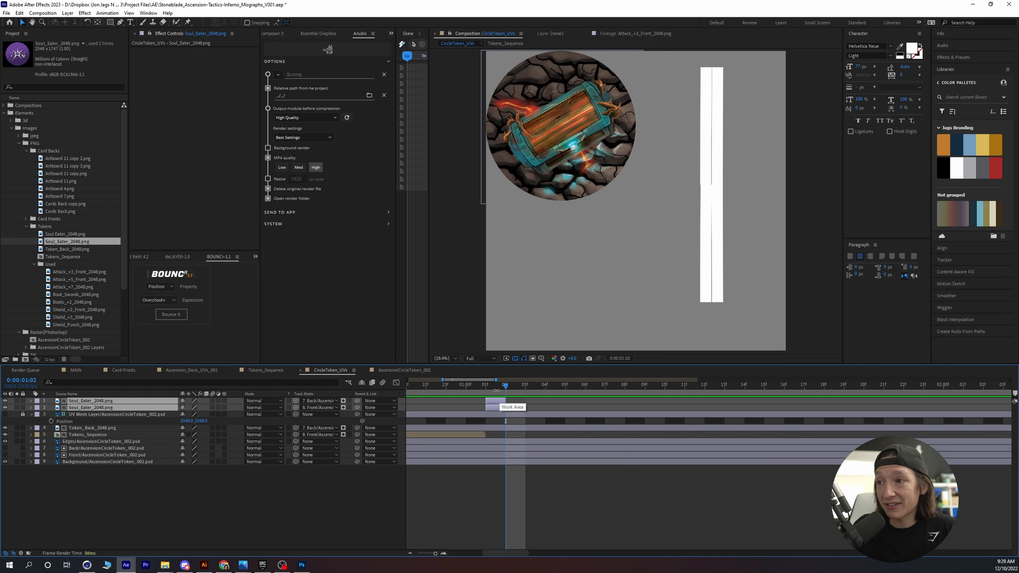
left_click(497, 386)
key("n")
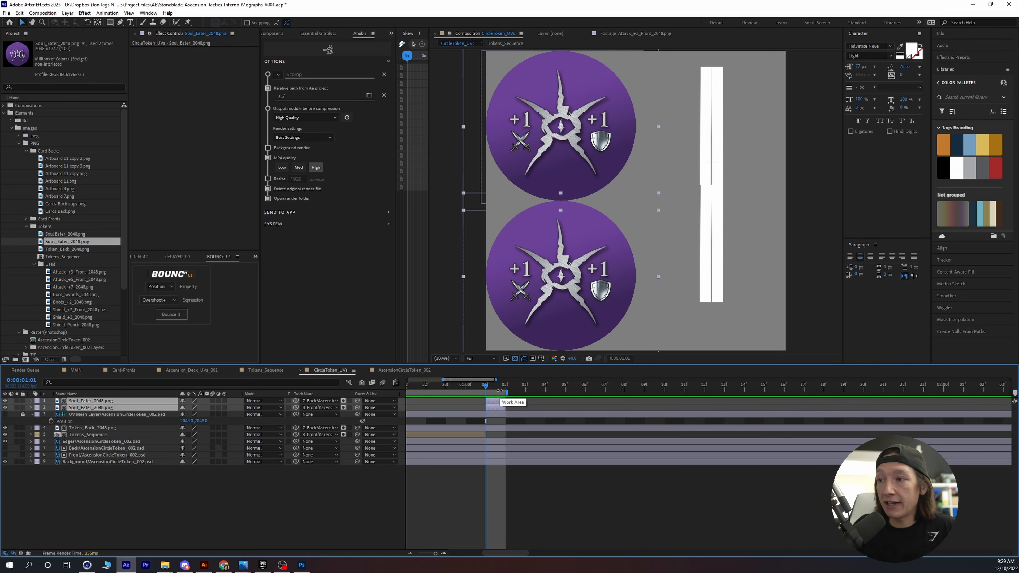
right_click(496, 391)
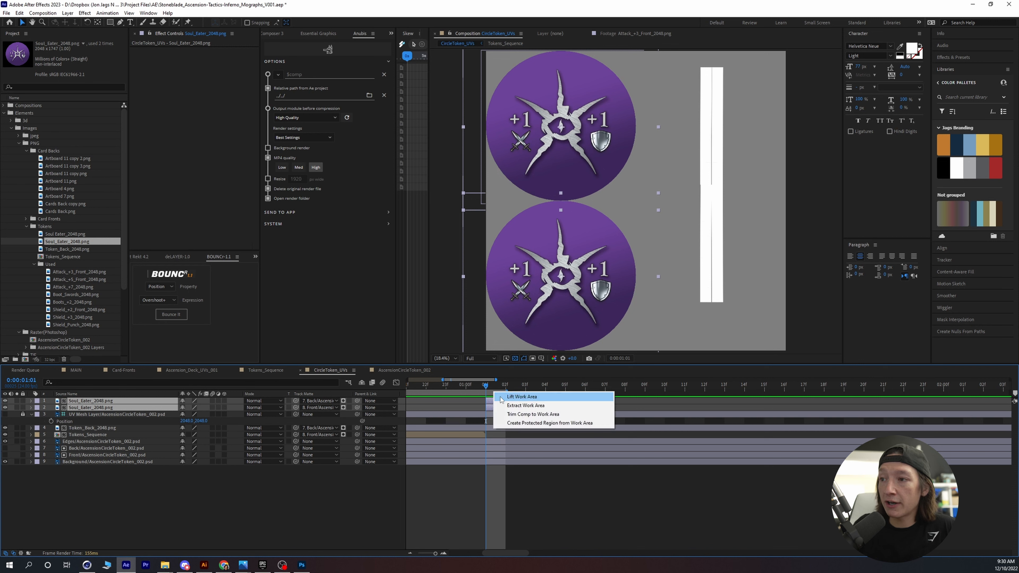
left_click(519, 414)
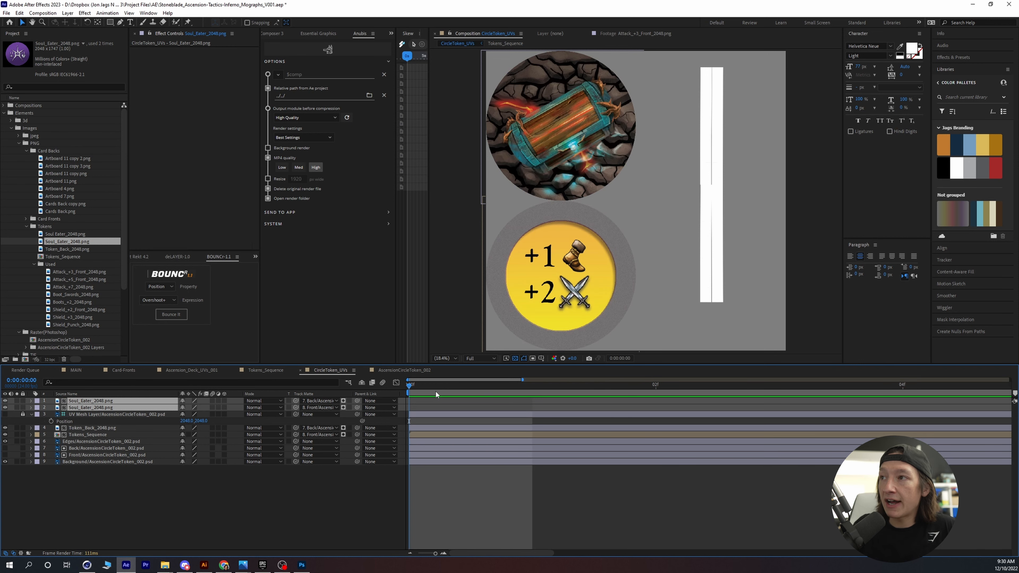
key("space")
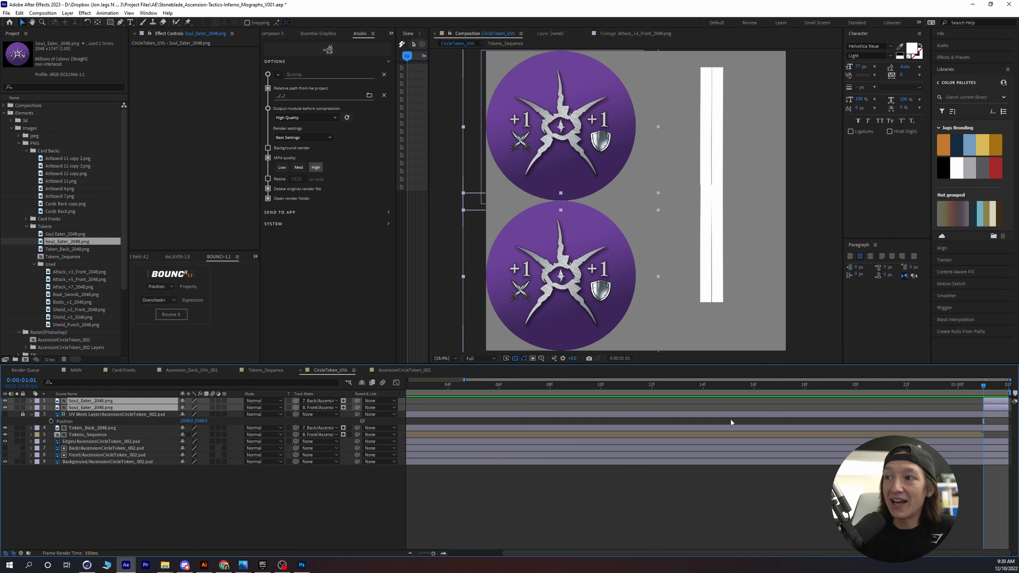
key("Home")
- Add CircleToken_UVs to the render queue with the Jpeg Sequence output module
key("ctrl+m")
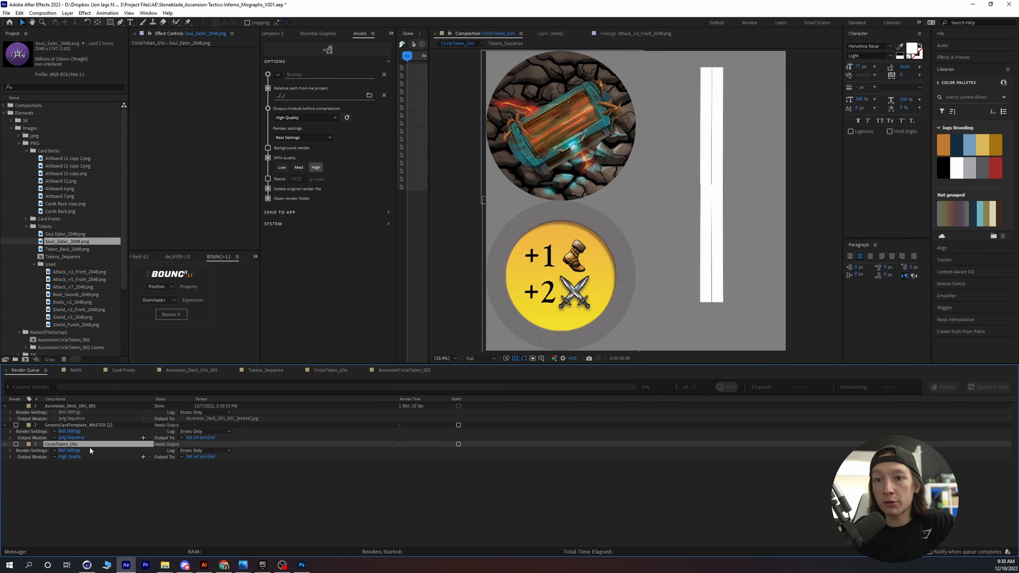
left_click(15, 444)
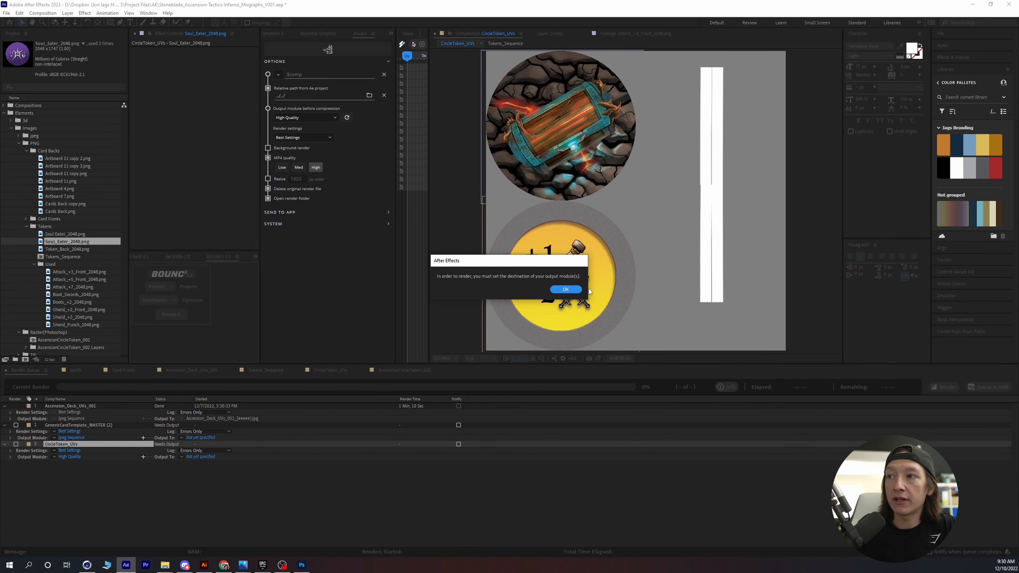
left_click(566, 289)
left_click(78, 457)
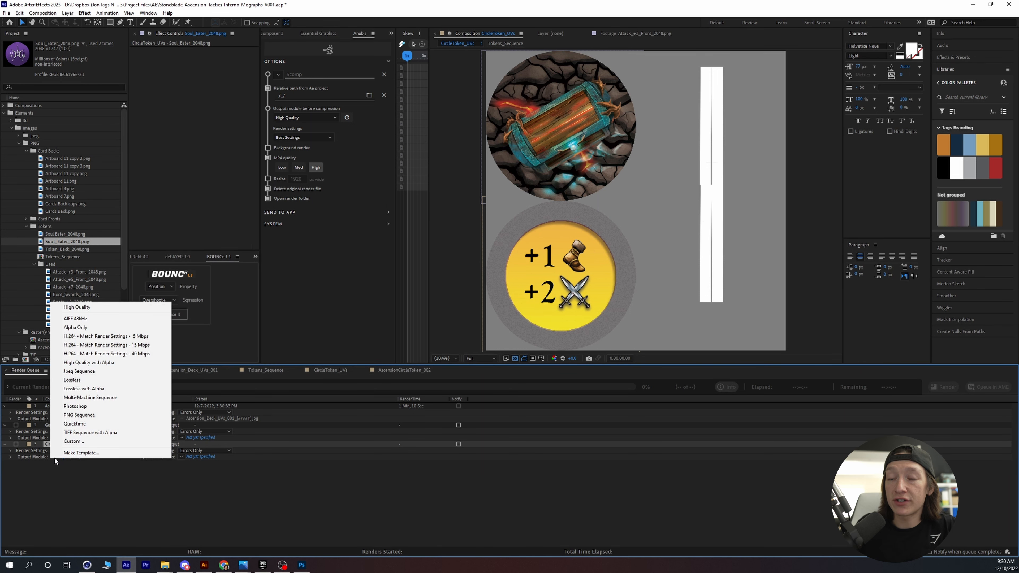
left_click(91, 371)
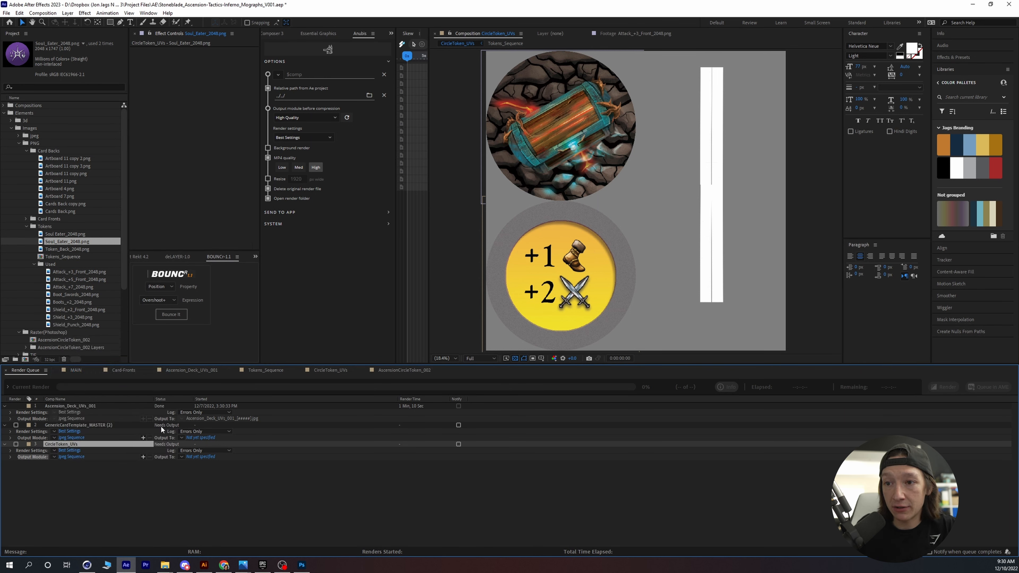
- Browse the CircleToken_UVs output destination to the UVs folder inside Stoneblade_Ascension-Tactics_2023 > Elements
left_click(182, 457)
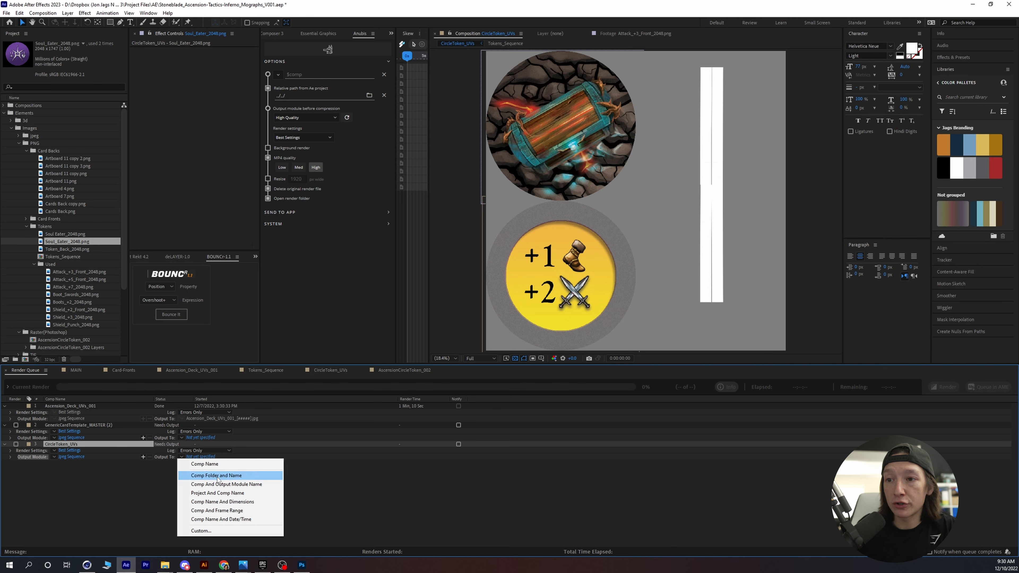
left_click(146, 477)
left_click(201, 457)
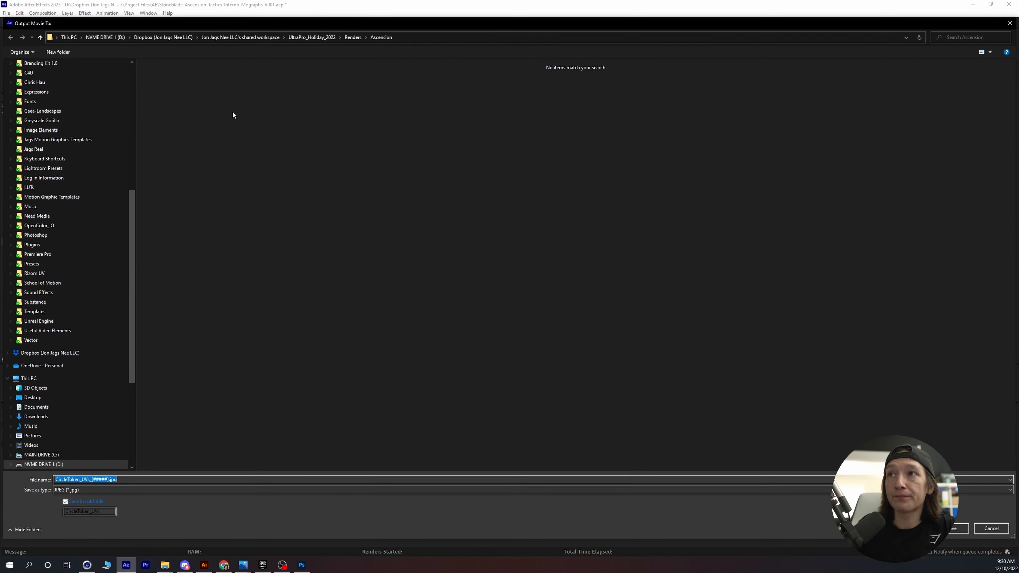
left_click(257, 37)
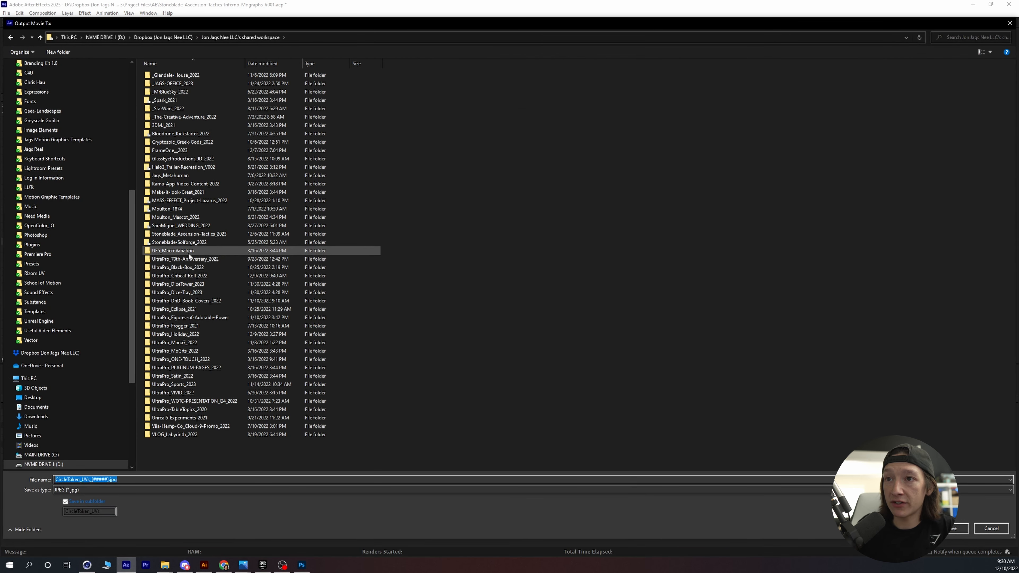
double_click(188, 234)
double_click(176, 75)
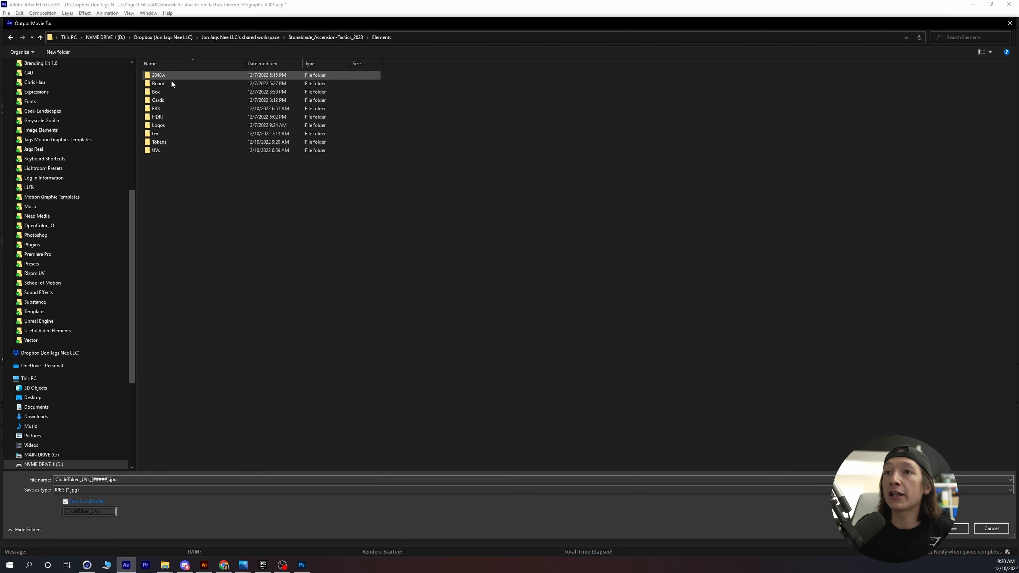
double_click(168, 151)
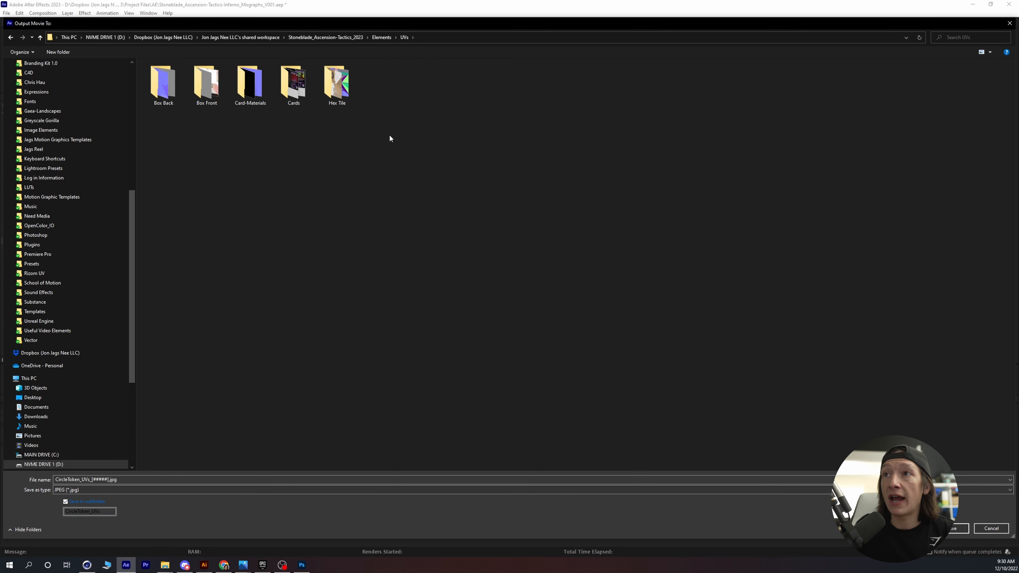
- Create a folder named Circle Tiles inside UVs and open it as the output location
left_click(64, 53)
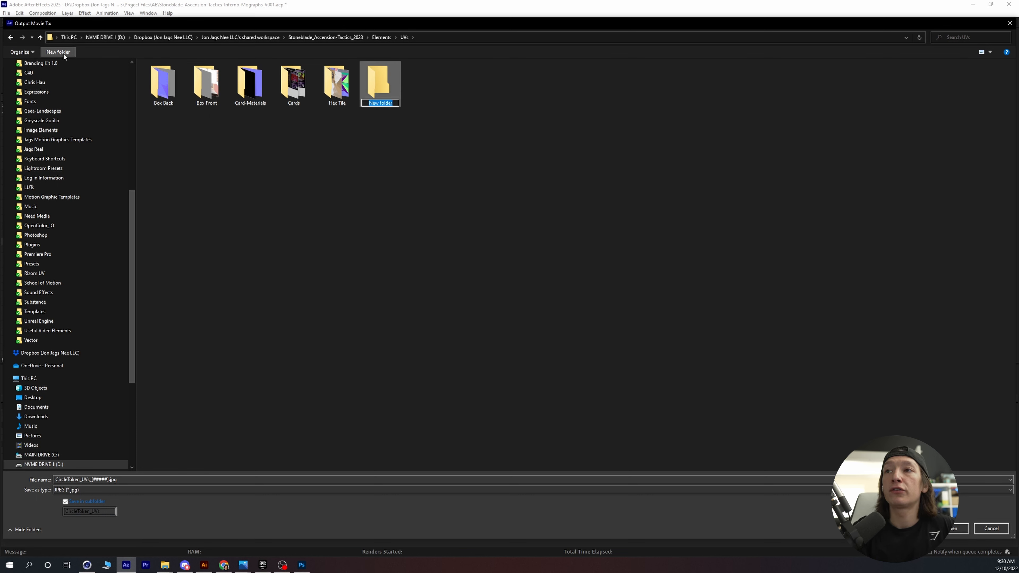
type("Circle Tiles")
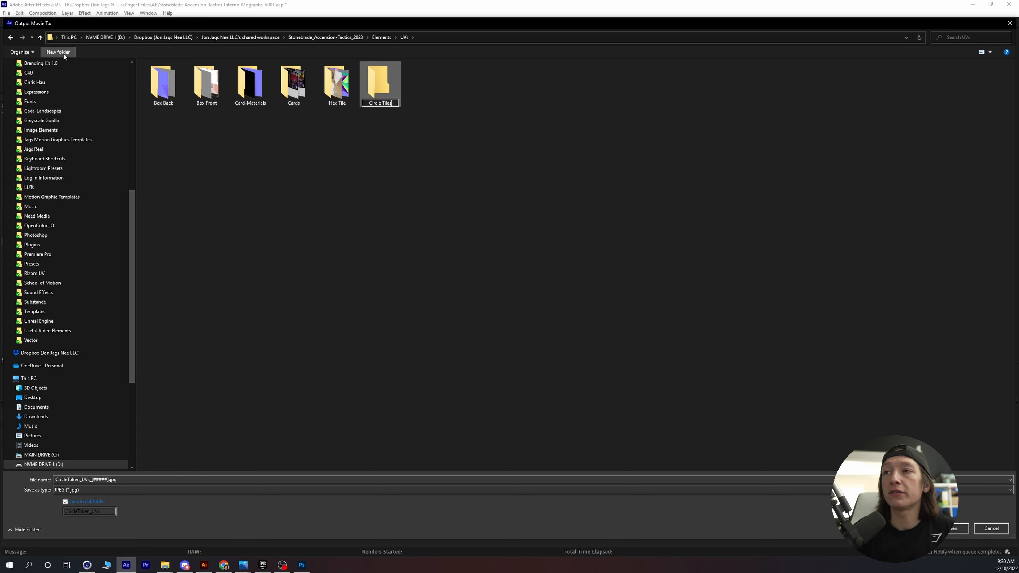
key("Return")
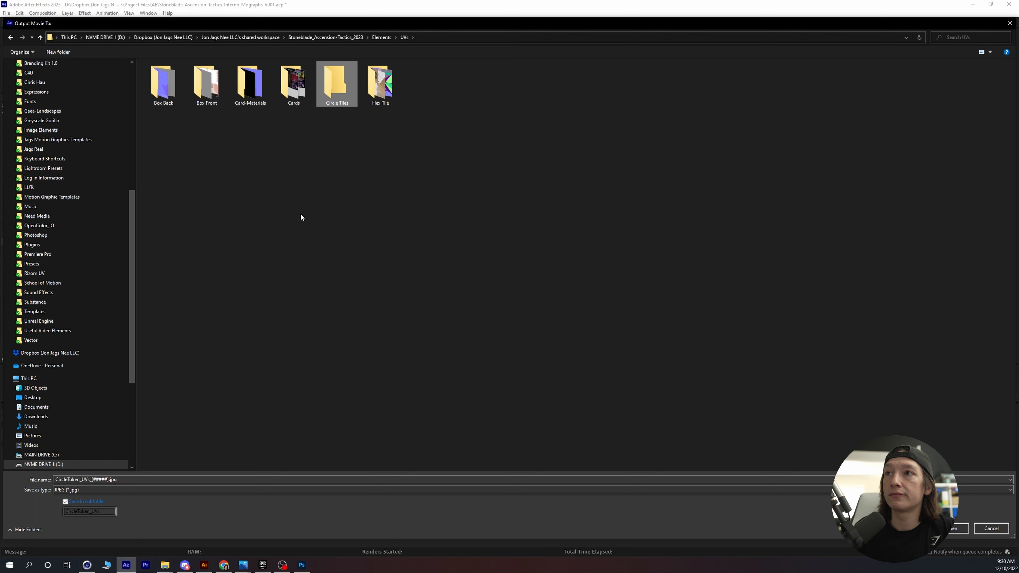
double_click(336, 98)
- Save the output as CircleToken_UVs_[#####].jpg with the subfolder option turned off, and start the render
left_click(66, 502)
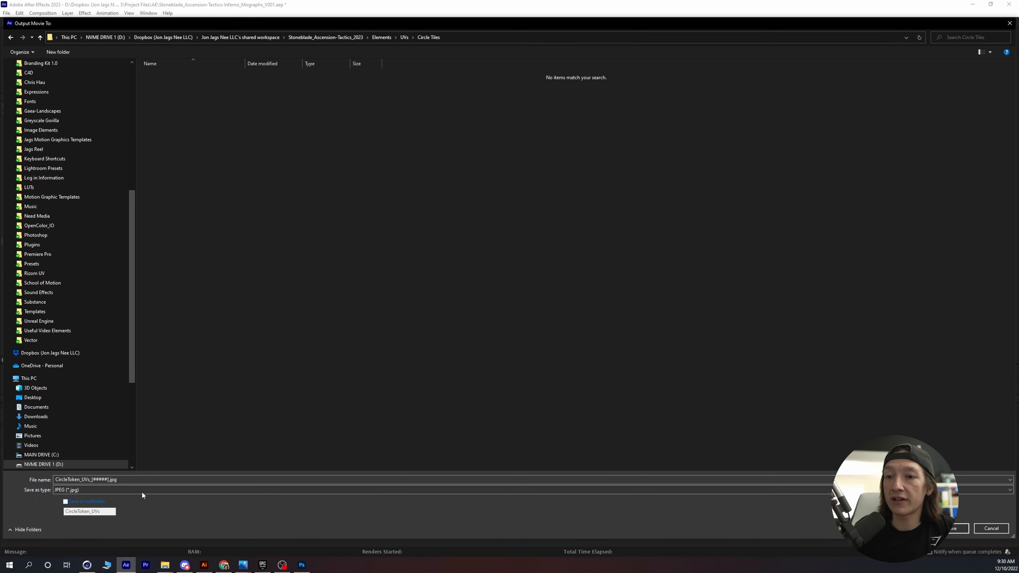
left_click(950, 529)
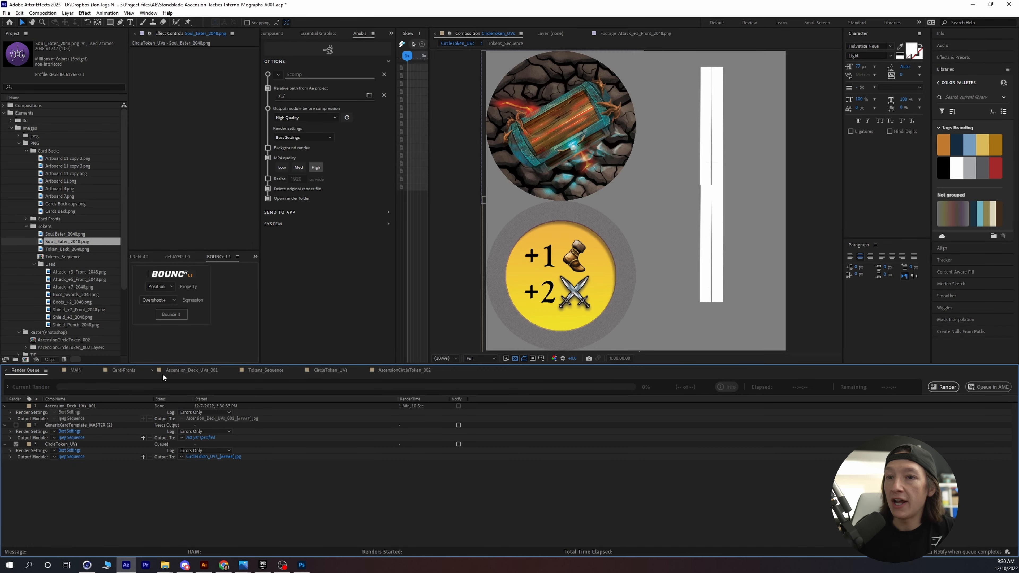
left_click(945, 387)
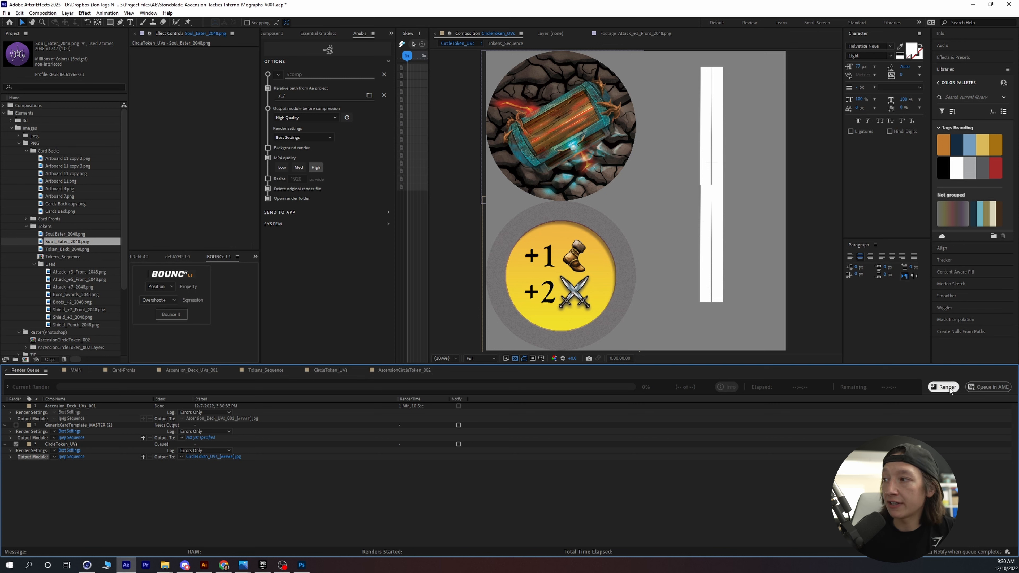